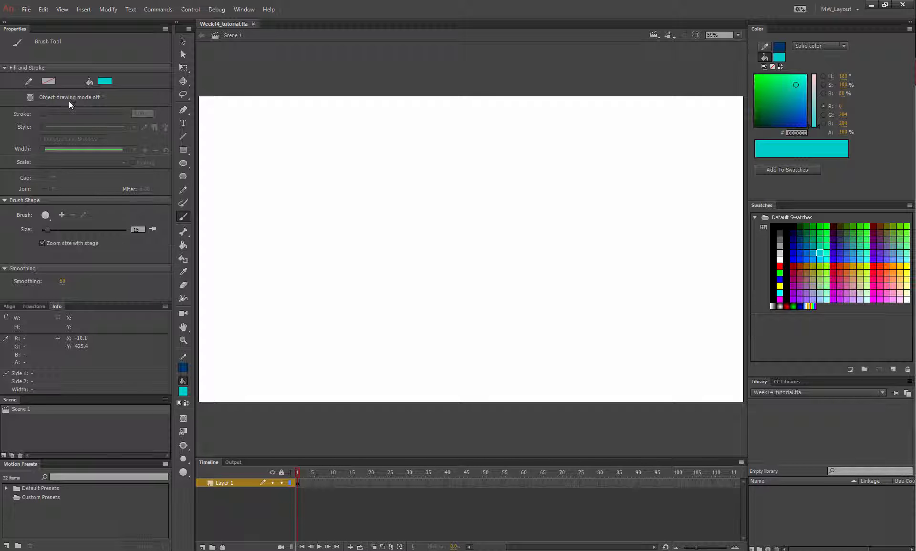
Step: Draw a cyan square about 730 px wide with the Rectangle tool, using a dark blue stroke of 3.35
{"action": "left_click", "coordinate": [183, 150]}
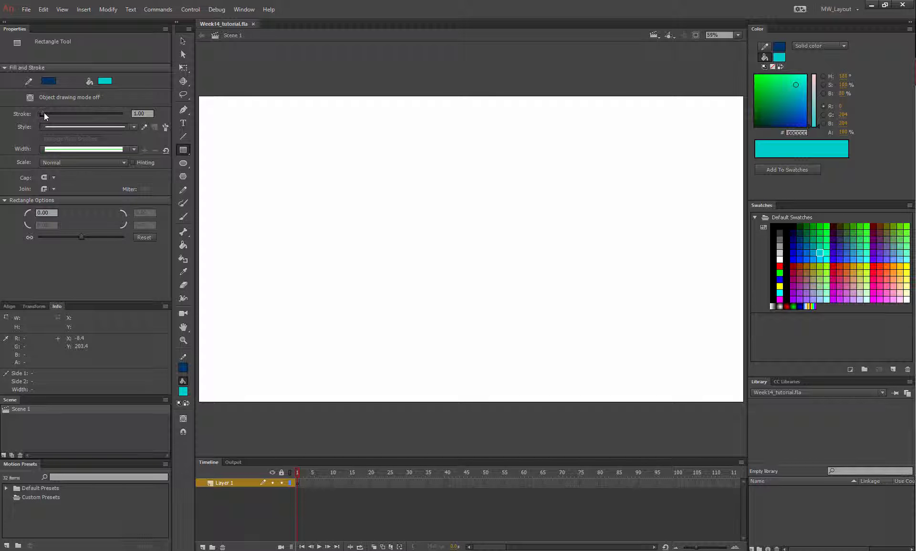
{"action": "left_click_drag", "start_coordinate": [47, 112], "coordinate": [45, 113]}
{"action": "left_click_drag", "start_coordinate": [342, 157], "coordinate": [549, 365]}
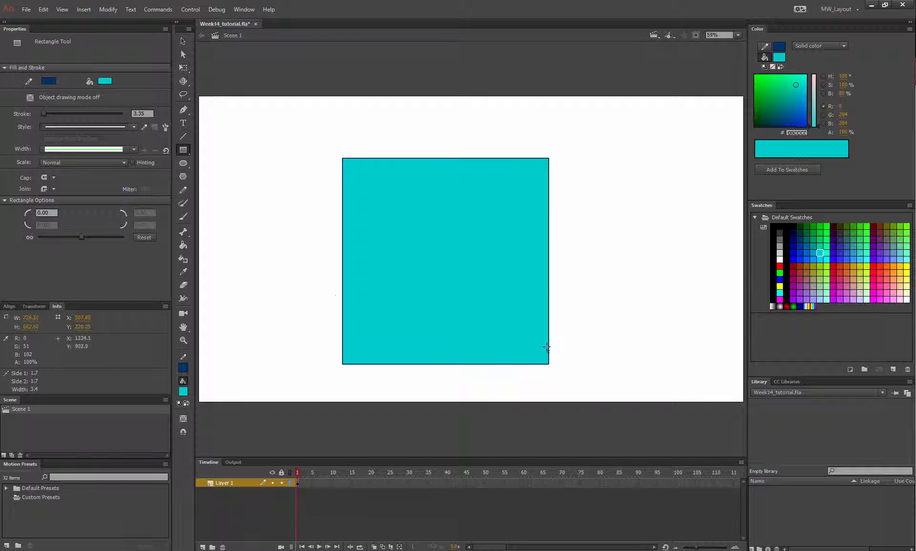
{"action": "left_click", "coordinate": [182, 40]}
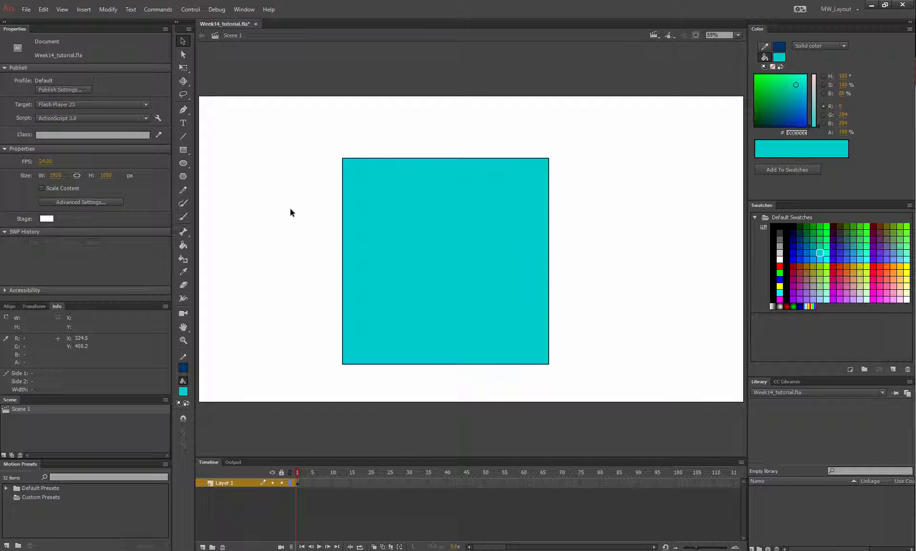
Step: Draw a circle about 501 px wide over the cyan square with the Oval tool, using fill #00FF66 and no stroke
{"action": "left_click", "coordinate": [182, 163]}
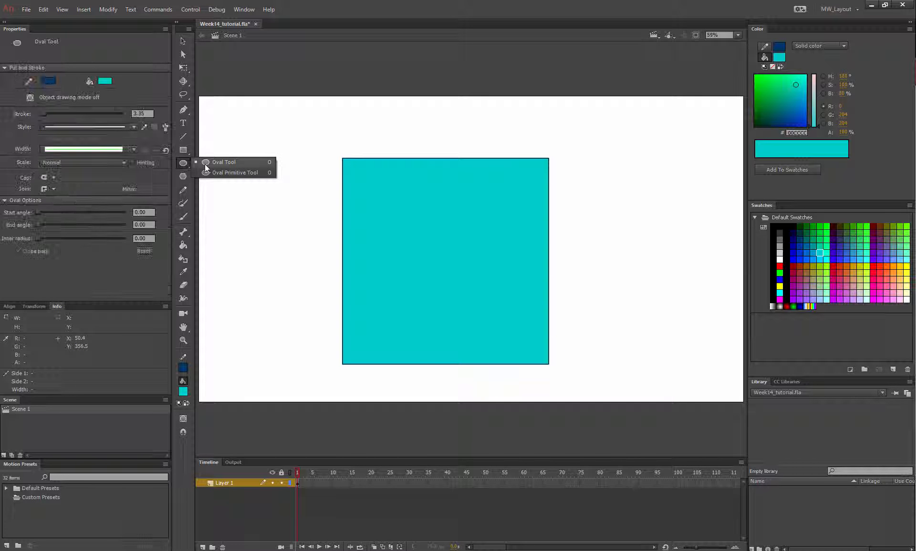
{"action": "left_click", "coordinate": [205, 163]}
{"action": "left_click", "coordinate": [105, 81]}
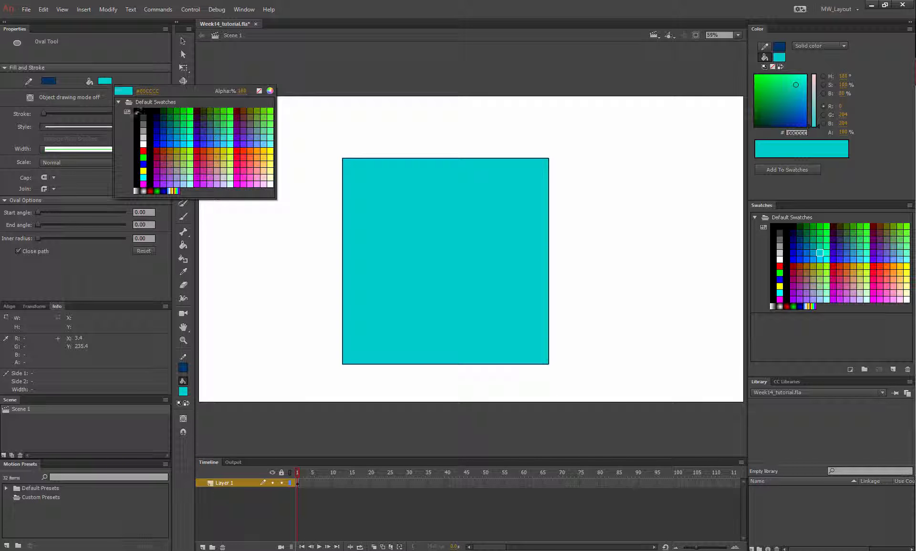
{"action": "left_click", "coordinate": [190, 124]}
{"action": "left_click", "coordinate": [47, 81]}
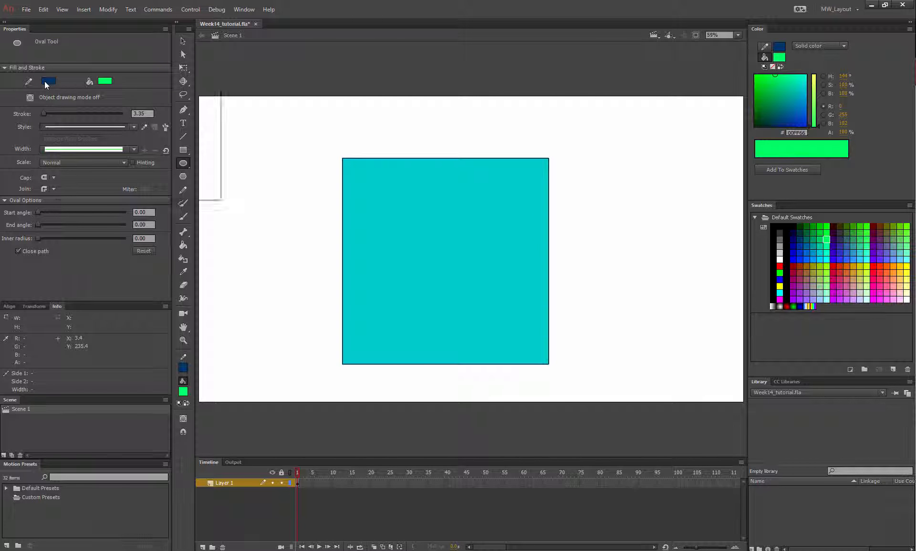
{"action": "left_click", "coordinate": [202, 91]}
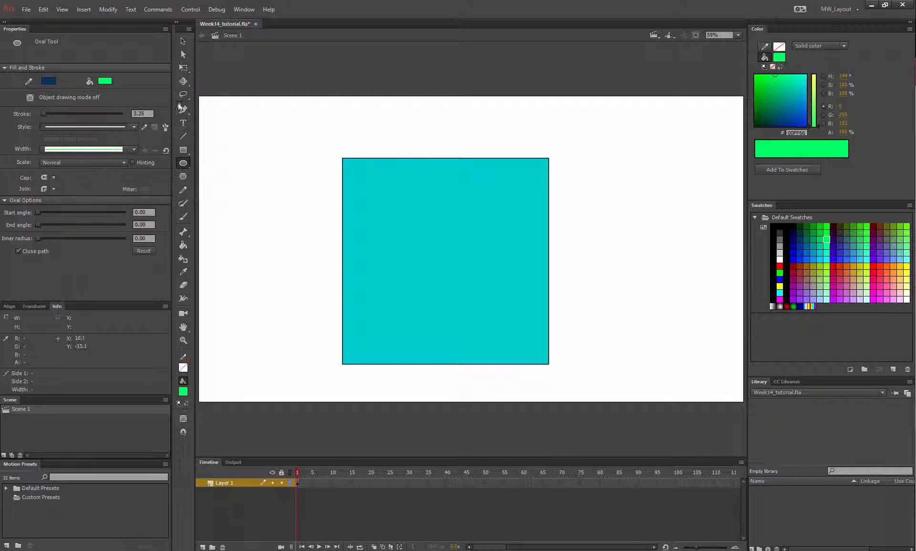
{"action": "left_click_drag", "start_coordinate": [402, 193], "coordinate": [543, 334]}
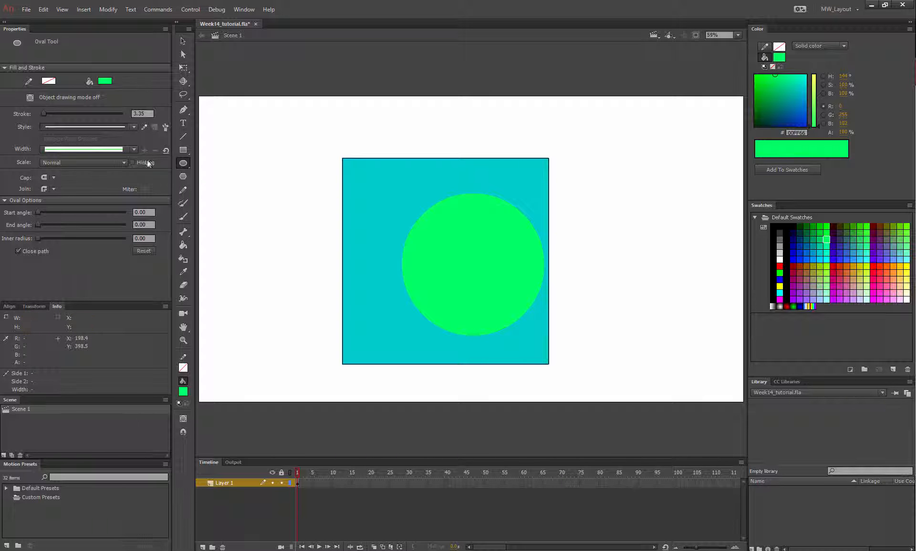
Step: Move the green circle out of the cyan square to the empty stage area on its right, and deselect it
{"action": "left_click", "coordinate": [181, 41]}
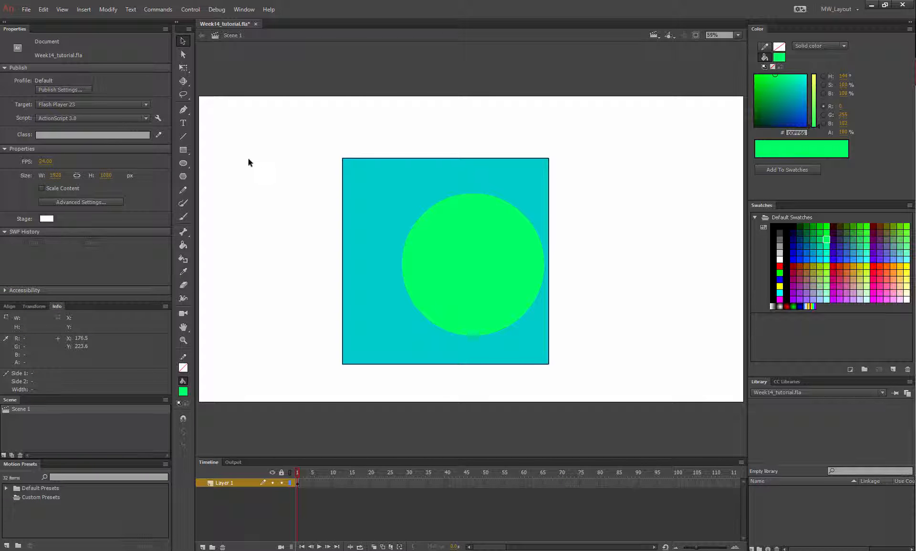
{"action": "left_click", "coordinate": [485, 256]}
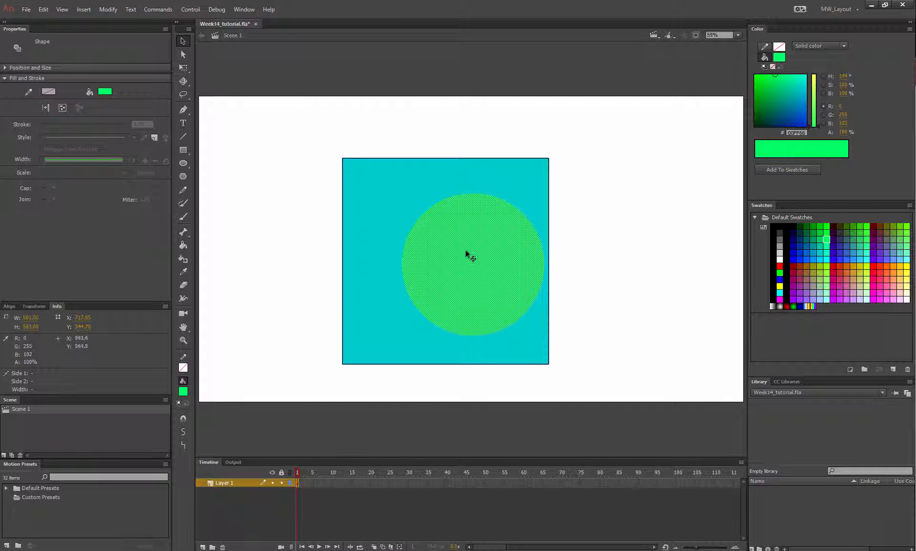
{"action": "left_click_drag", "start_coordinate": [487, 262], "coordinate": [640, 261]}
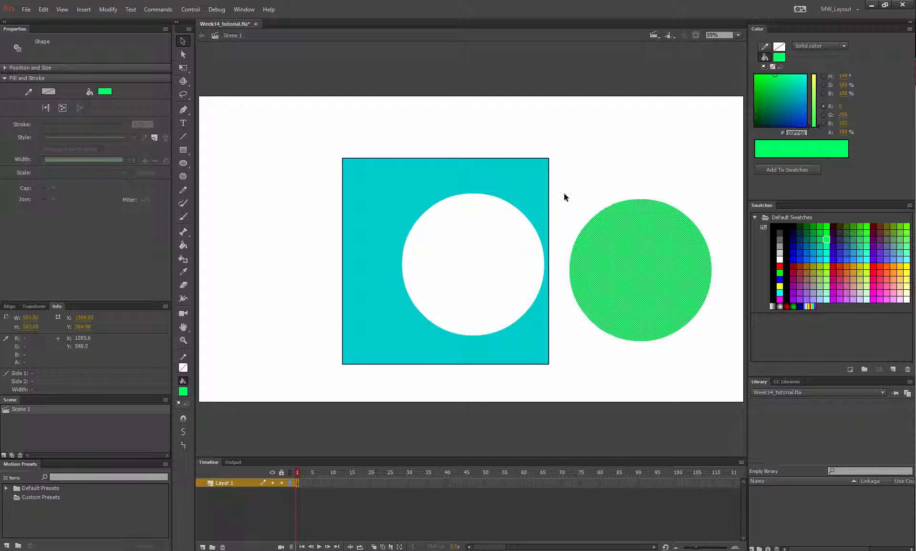
{"action": "left_click", "coordinate": [468, 267]}
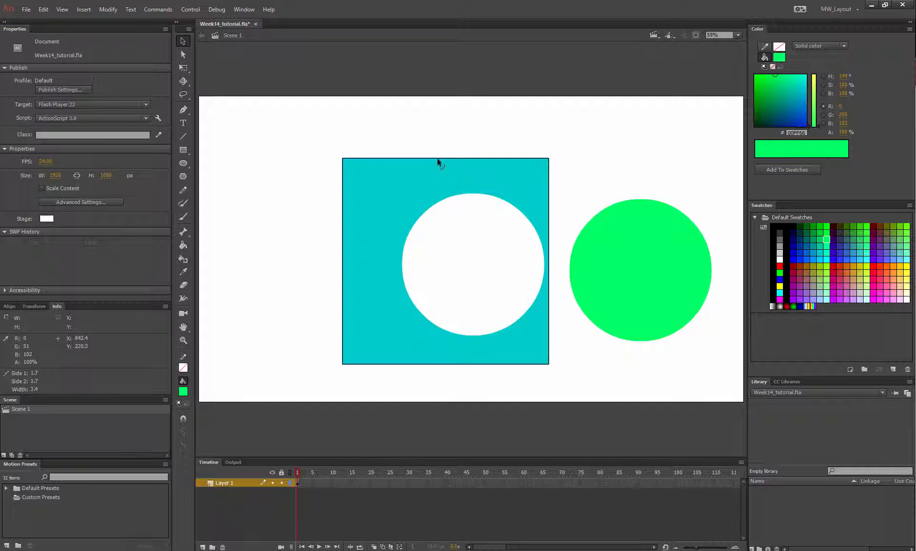
Step: Bend the top edges of the square, its circular cutout and the green circle downward, and delete all the shapes
{"action": "left_click_drag", "start_coordinate": [438, 162], "coordinate": [489, 289]}
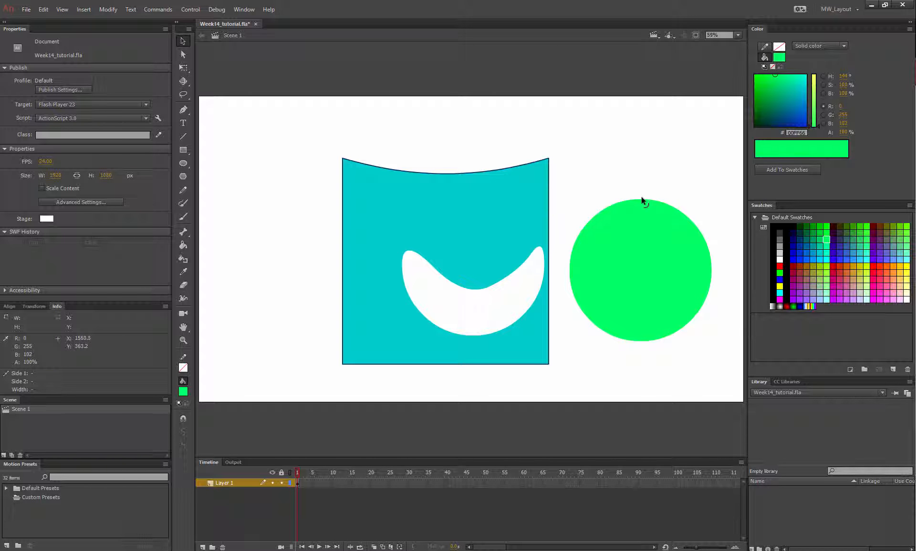
{"action": "left_click_drag", "start_coordinate": [643, 201], "coordinate": [649, 298]}
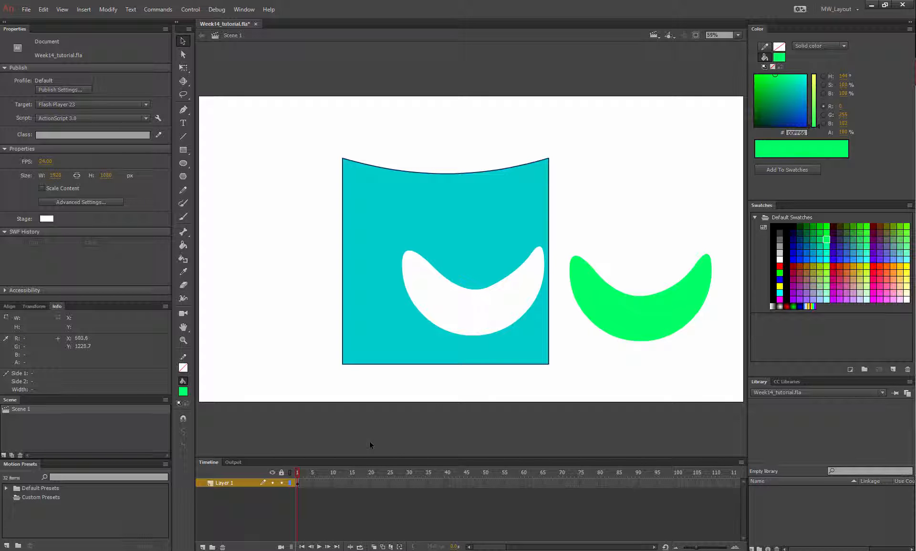
{"action": "left_click_drag", "start_coordinate": [303, 127], "coordinate": [726, 405]}
{"action": "key", "text": "Delete"}
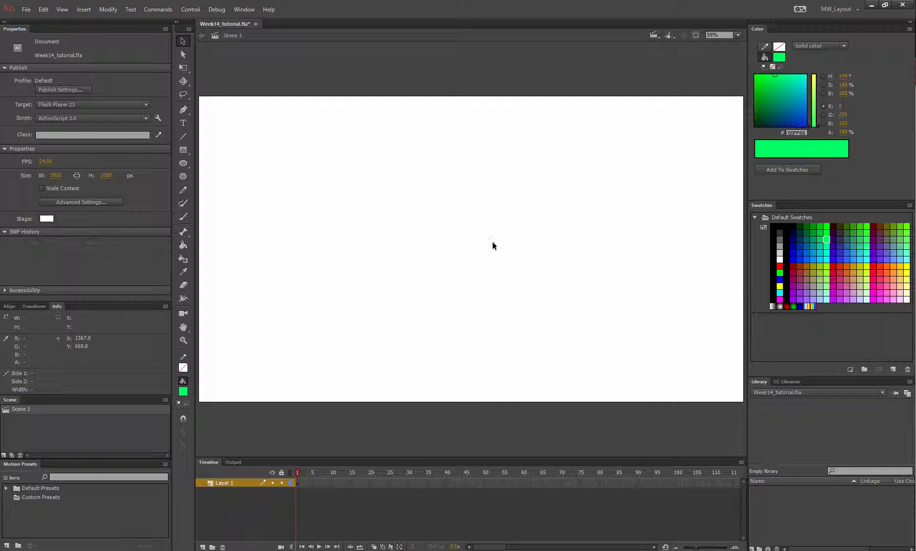
Step: Draw a green, strokeless rectangle about 630 by 516 px with the Rectangle Primitive tool, and delete it
{"action": "left_click", "coordinate": [183, 151]}
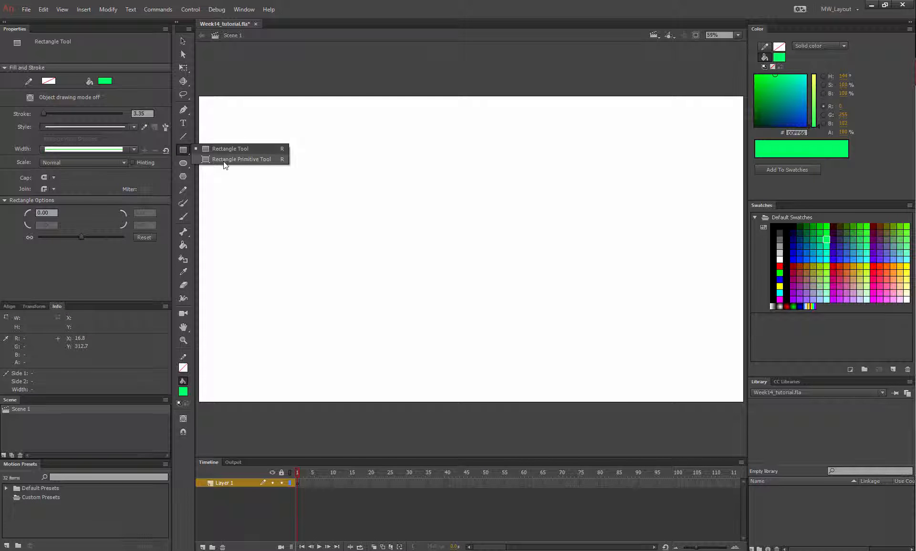
{"action": "left_click", "coordinate": [224, 161]}
{"action": "left_click_drag", "start_coordinate": [344, 189], "coordinate": [523, 334]}
{"action": "left_click", "coordinate": [183, 42]}
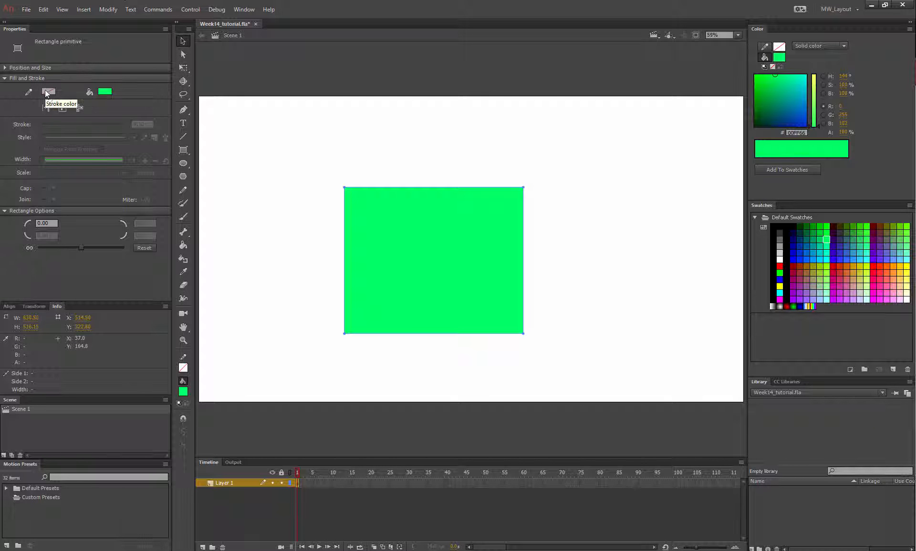
{"action": "key", "text": "Delete"}
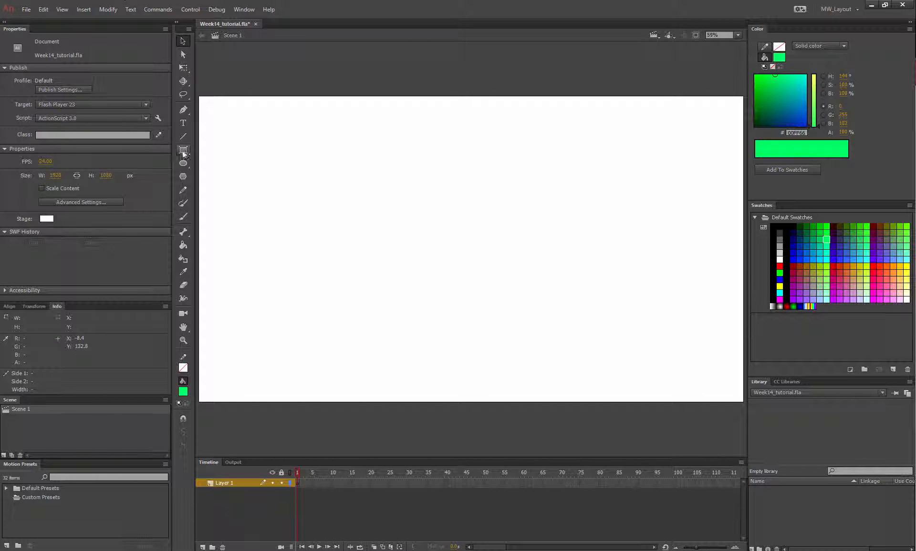
Step: Draw a green square about 664 px wide with the Rectangle Primitive tool, using a black stroke of 22.25
{"action": "key", "text": "r"}
{"action": "left_click", "coordinate": [48, 82]}
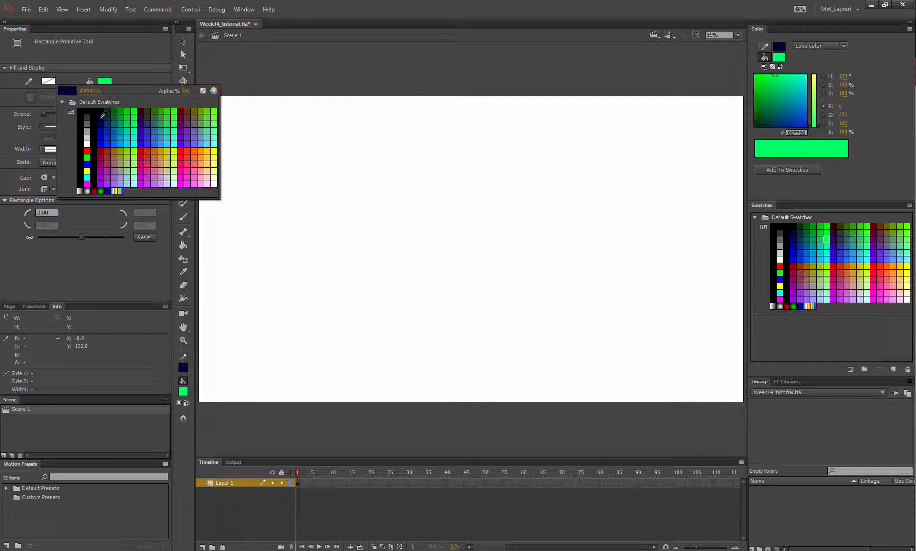
{"action": "left_click", "coordinate": [96, 115]}
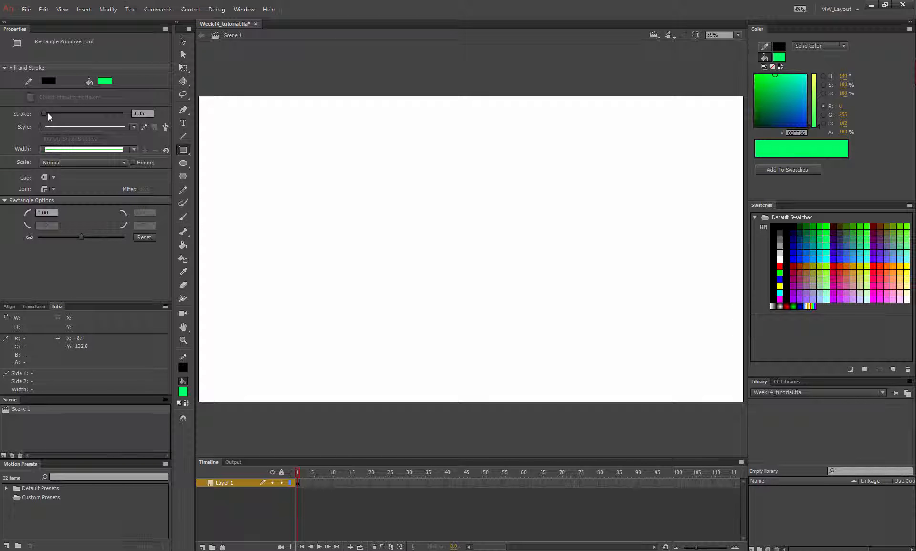
{"action": "left_click_drag", "start_coordinate": [50, 118], "coordinate": [51, 115]}
{"action": "mouse_move", "coordinate": [291, 152]}
{"action": "left_mouse_down"}
{"action": "mouse_move", "coordinate": [483, 330]}
{"action": "mouse_move", "coordinate": [485, 343]}
{"action": "left_mouse_up"}
Step: Move the green square primitive, with its outline, to the left side of the stage and deselect it
{"action": "left_click", "coordinate": [183, 41]}
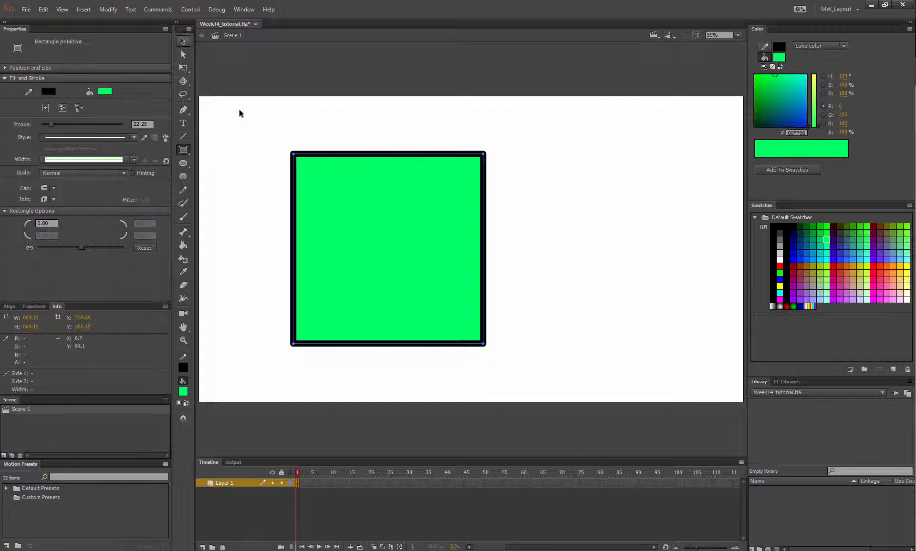
{"action": "left_click_drag", "start_coordinate": [336, 206], "coordinate": [289, 202]}
{"action": "left_click", "coordinate": [337, 129]}
{"action": "left_click", "coordinate": [236, 128]}
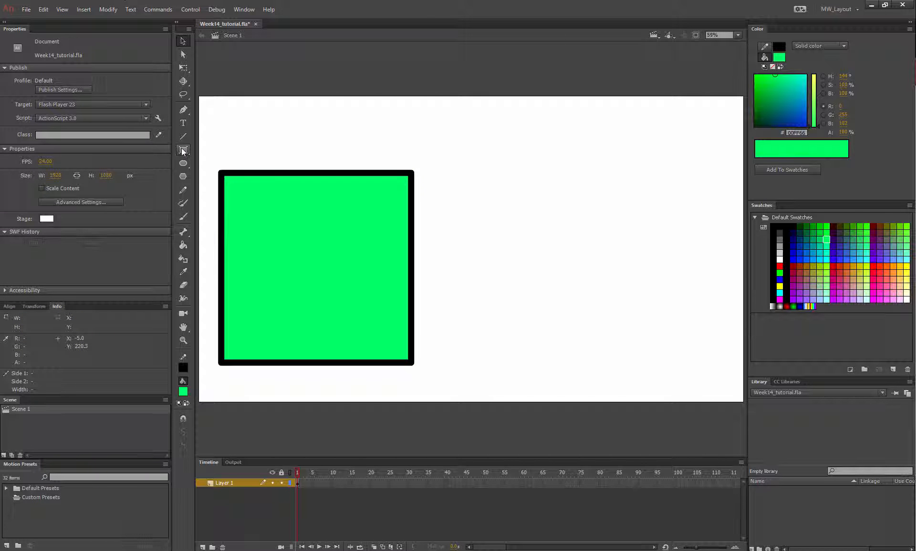
Step: Draw a black-outlined circle about 447 px wide inside the green square with the Oval Primitive tool, using fill #0033CC
{"action": "left_click", "coordinate": [184, 150]}
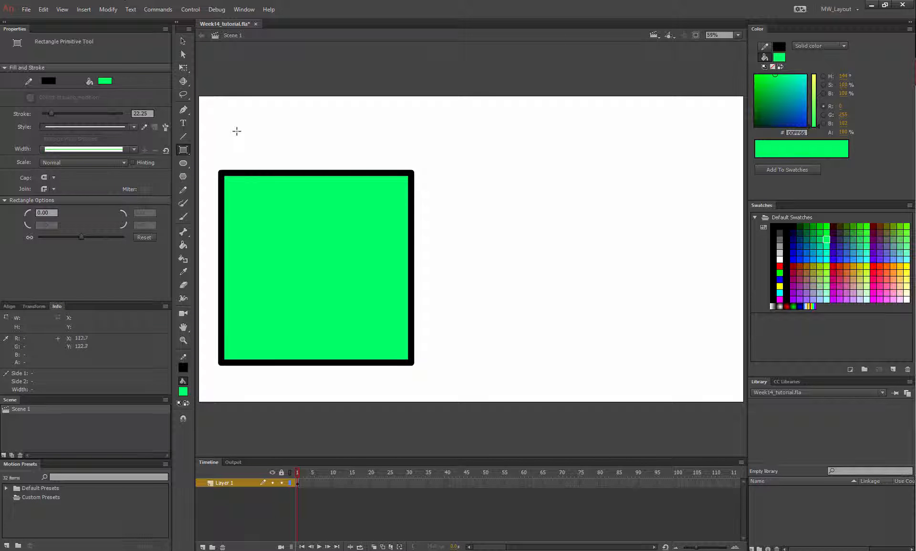
{"action": "left_click_drag", "start_coordinate": [181, 165], "coordinate": [225, 174]}
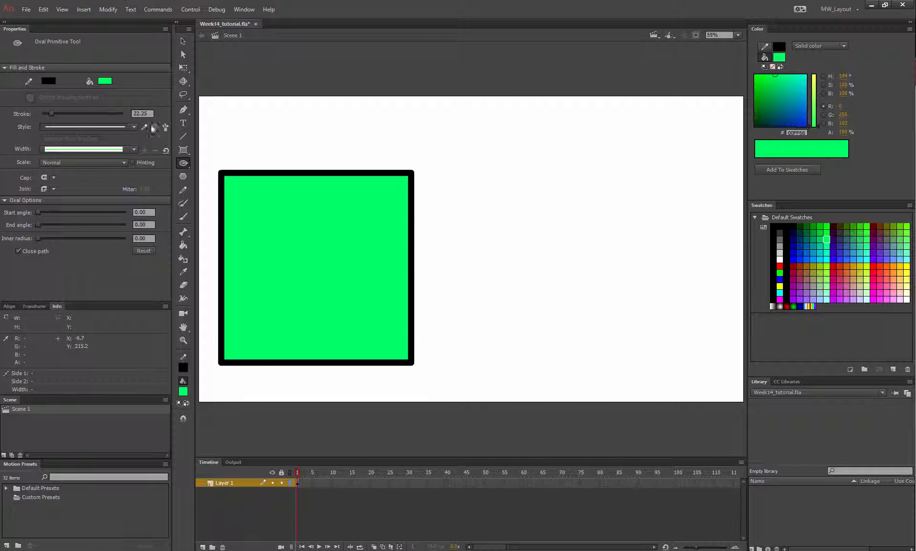
{"action": "left_click", "coordinate": [105, 81]}
{"action": "left_click", "coordinate": [163, 138]}
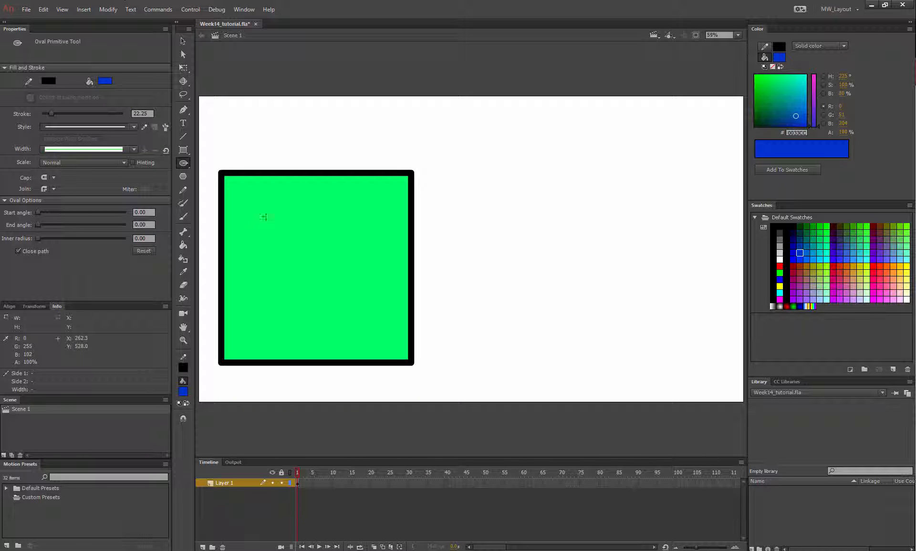
{"action": "left_click_drag", "start_coordinate": [264, 213], "coordinate": [397, 347]}
Step: Move the blue circle primitive out of the green square to its right, and delete both shapes
{"action": "key", "text": "v"}
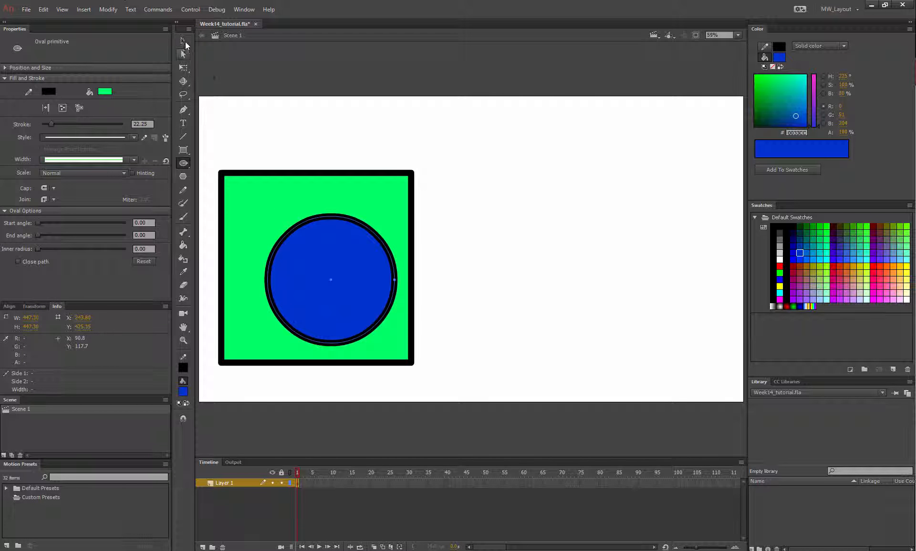
{"action": "left_click_drag", "start_coordinate": [338, 273], "coordinate": [514, 225]}
{"action": "left_click", "coordinate": [302, 143]}
{"action": "left_click", "coordinate": [313, 162]}
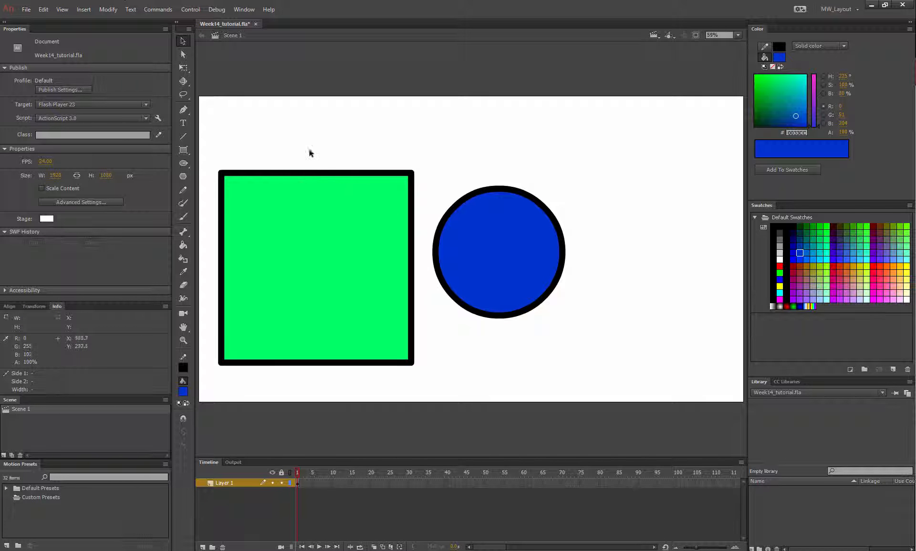
{"action": "left_click_drag", "start_coordinate": [282, 147], "coordinate": [544, 300]}
{"action": "key", "text": "Delete"}
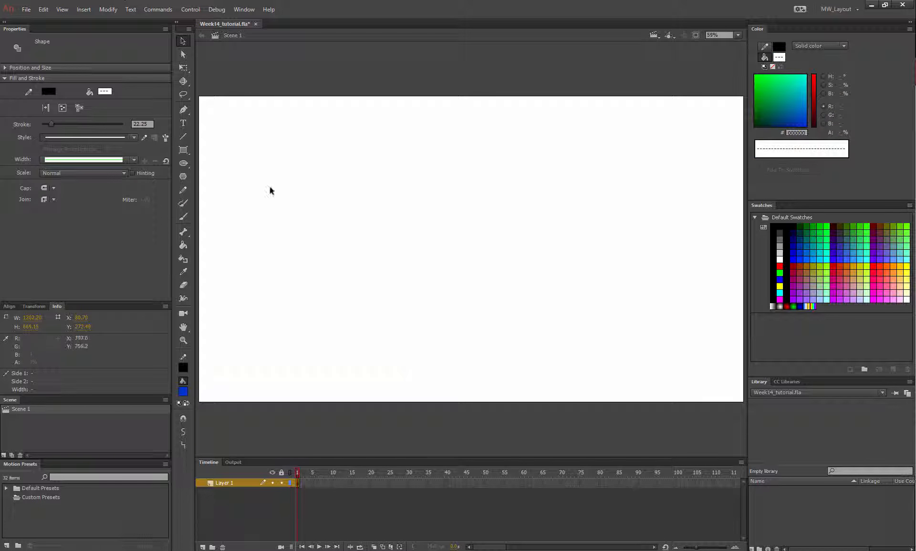
Step: Draw a blue square about 696 px wide with the regular Rectangle tool and a black outline, and bend its top edge downward
{"action": "left_click", "coordinate": [180, 150]}
{"action": "left_click_drag", "start_coordinate": [180, 150], "coordinate": [219, 148]}
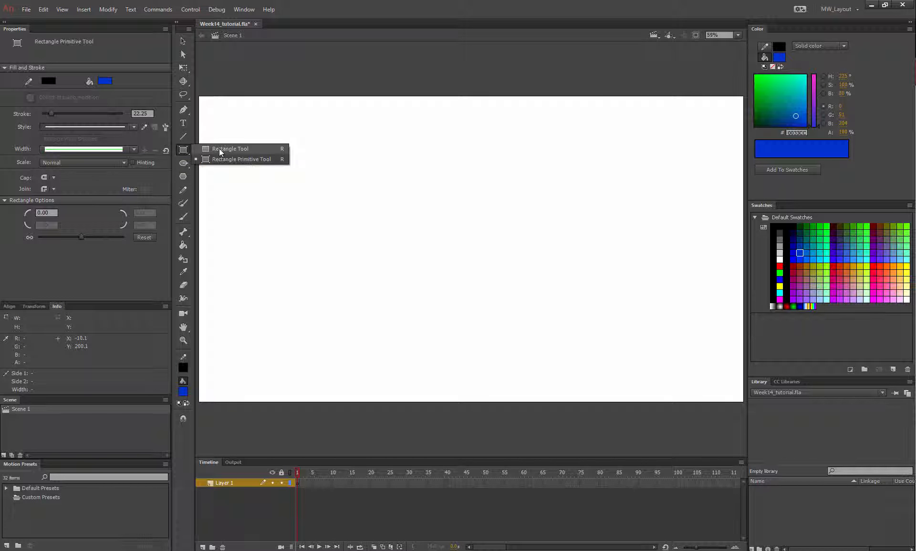
{"action": "left_click", "coordinate": [219, 148]}
{"action": "left_click_drag", "start_coordinate": [359, 147], "coordinate": [557, 325]}
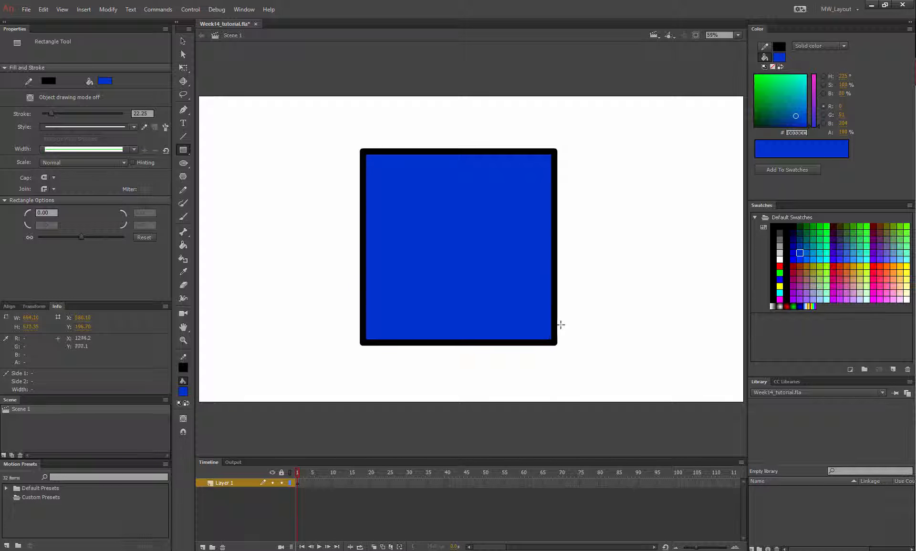
{"action": "left_click", "coordinate": [183, 41]}
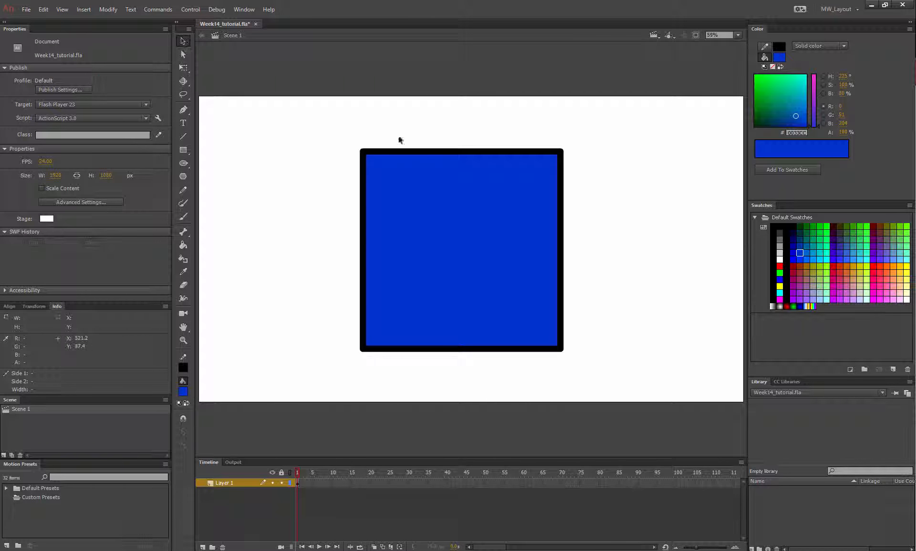
{"action": "left_click_drag", "start_coordinate": [457, 151], "coordinate": [463, 207]}
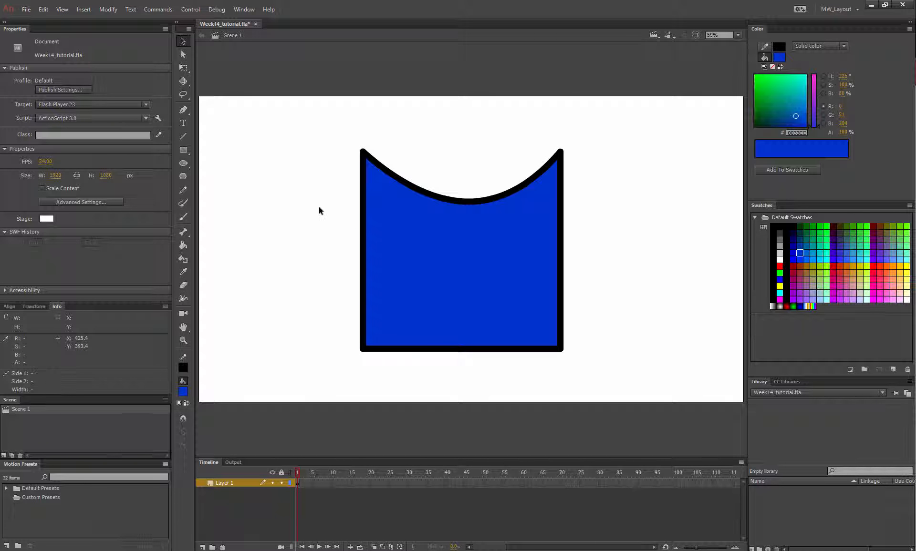
Step: Move the blue fill out of its black outline to the right, undo the move, and deselect the shape
{"action": "left_click", "coordinate": [416, 243]}
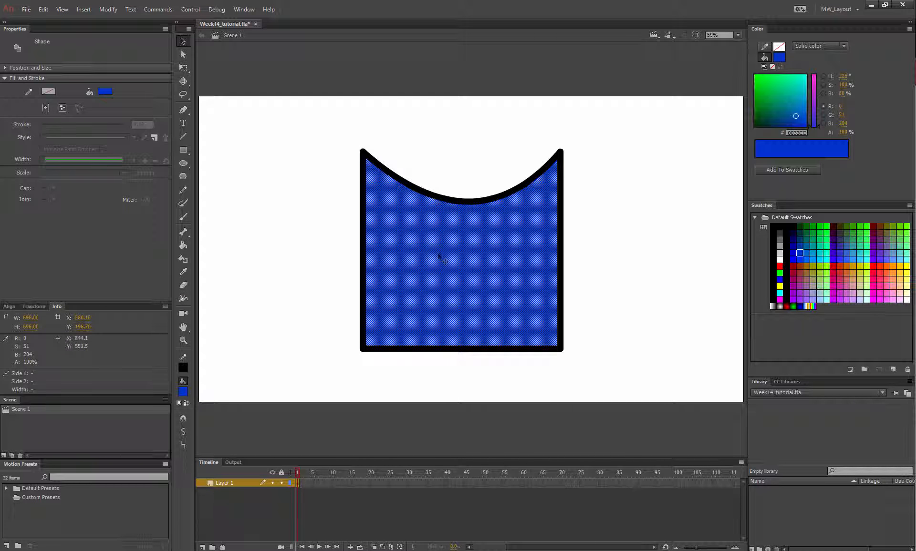
{"action": "left_click_drag", "start_coordinate": [445, 263], "coordinate": [667, 293]}
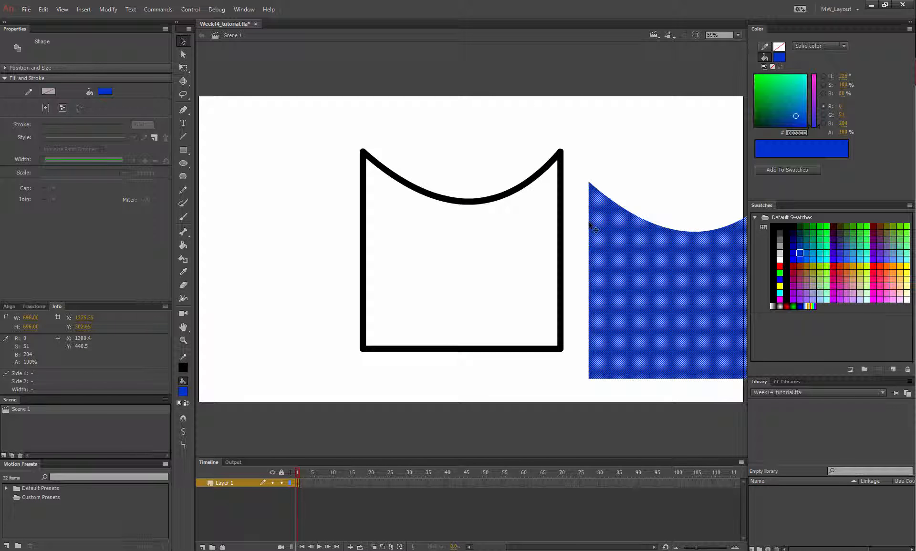
{"action": "key", "text": "ctrl+z"}
{"action": "left_click", "coordinate": [473, 163]}
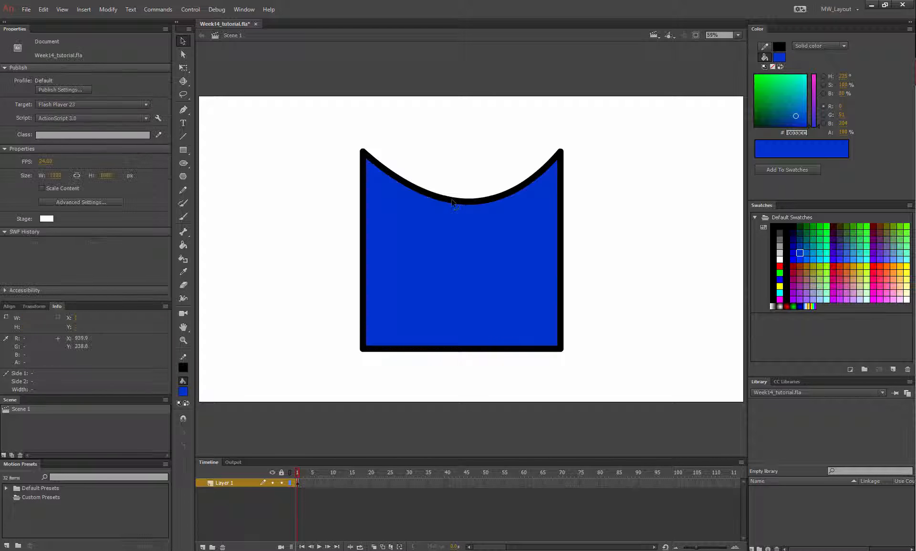
Step: Move the entire black outline up and to the right off its blue fill, and delete both pieces
{"action": "left_click", "coordinate": [363, 247]}
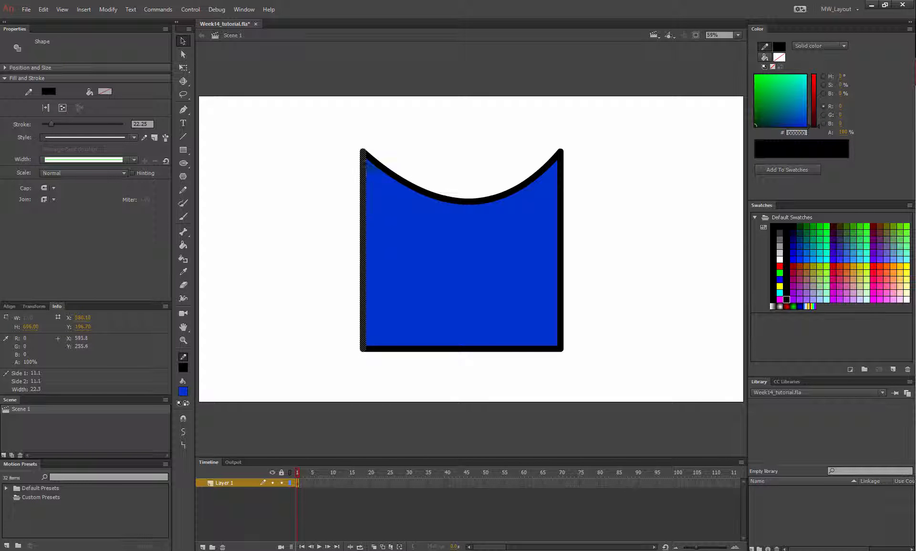
{"action": "double_click", "coordinate": [436, 351]}
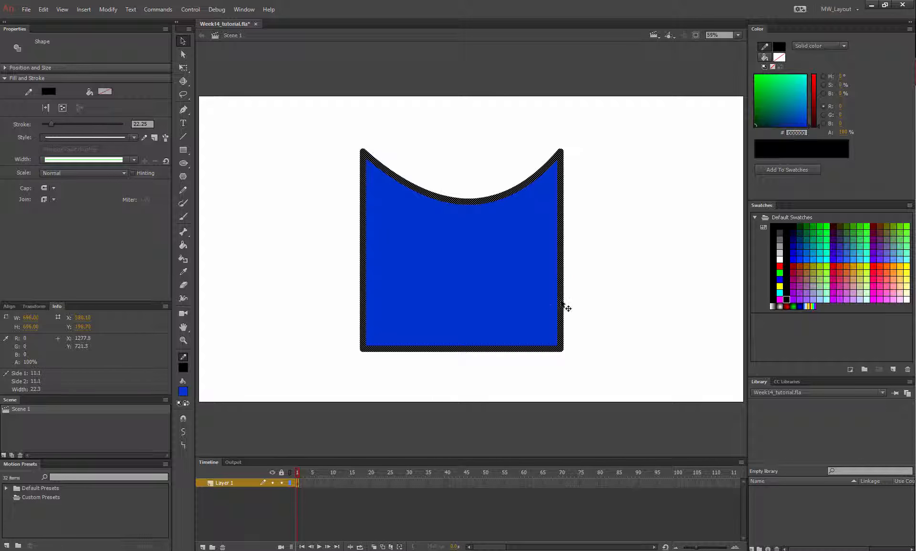
{"action": "left_click_drag", "start_coordinate": [567, 307], "coordinate": [650, 249]}
{"action": "left_click", "coordinate": [313, 152]}
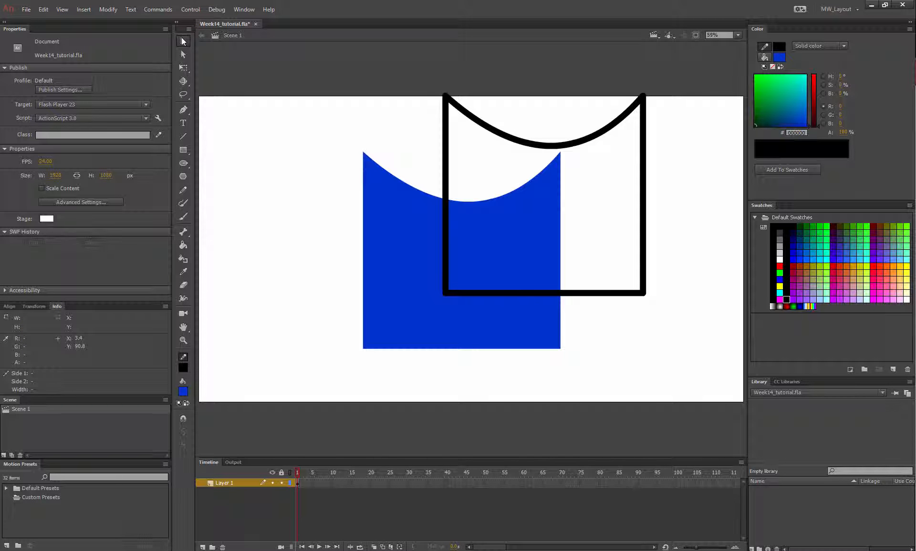
{"action": "key", "text": "ctrl+a"}
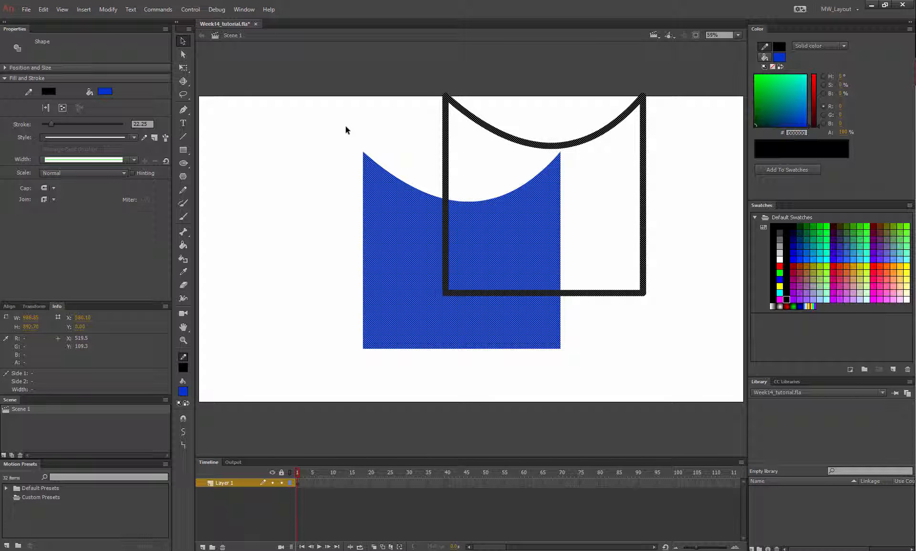
{"action": "key", "text": "Delete"}
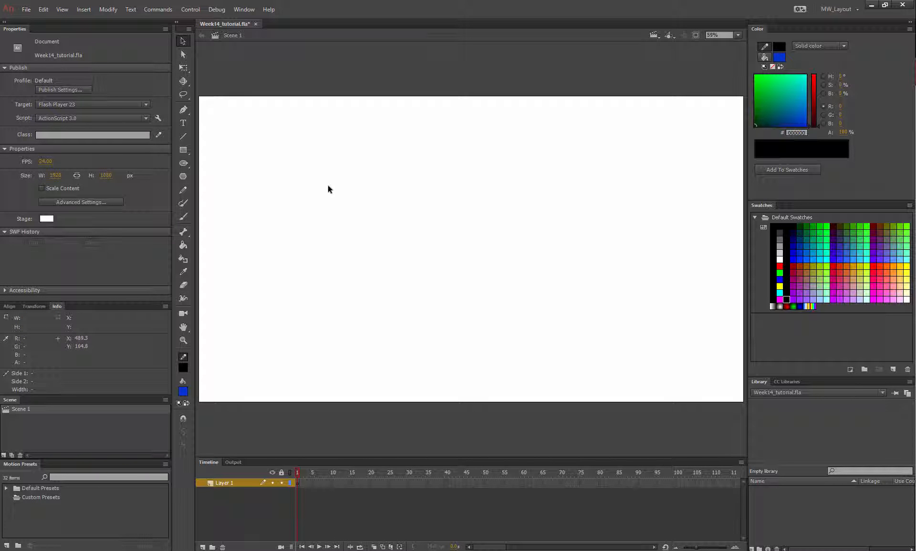
Step: Draw a blue square about 579 px wide with a black outline near the stage's centre, using the regular Rectangle tool
{"action": "left_click", "coordinate": [183, 151]}
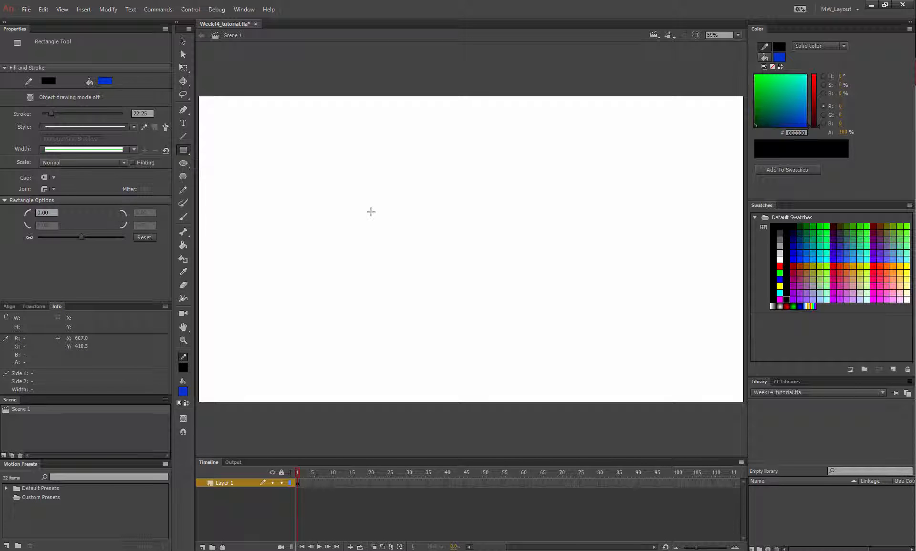
{"action": "left_click_drag", "start_coordinate": [348, 184], "coordinate": [515, 353]}
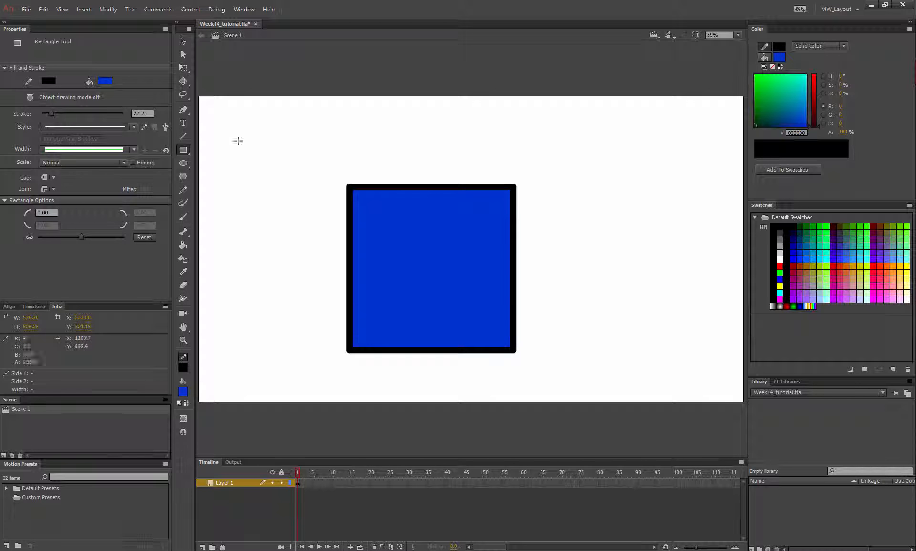
{"action": "left_click", "coordinate": [182, 41]}
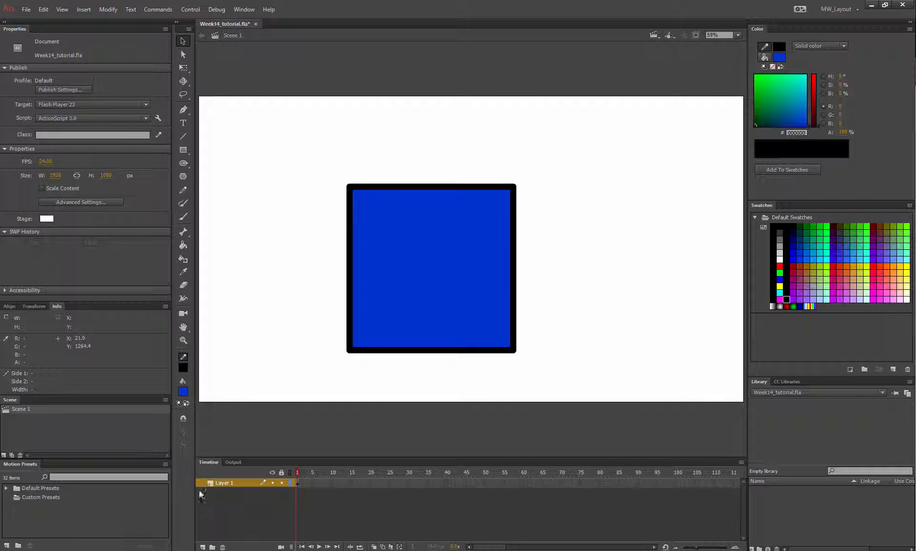
Step: Add a new layer above the blue square's layer, and rename the square's layer as squarte
{"action": "left_click", "coordinate": [203, 548]}
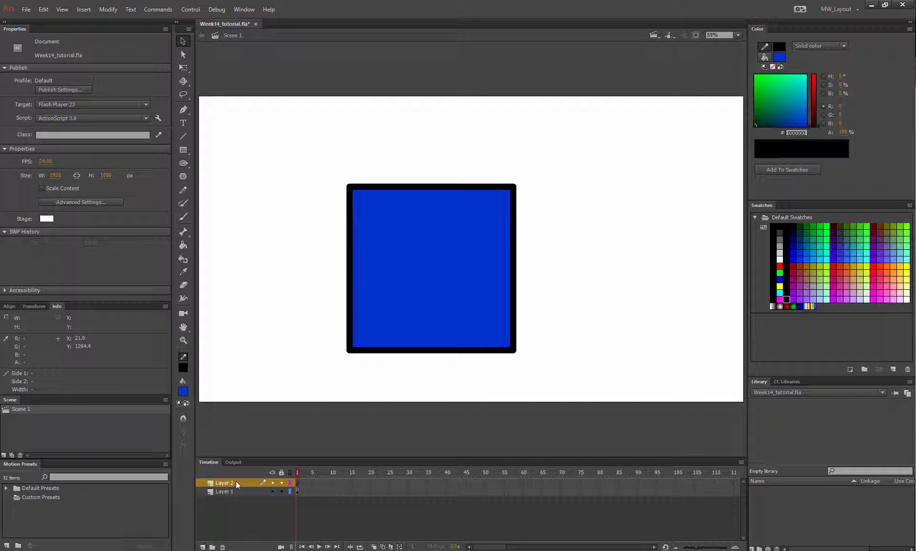
{"action": "right_click", "coordinate": [218, 491]}
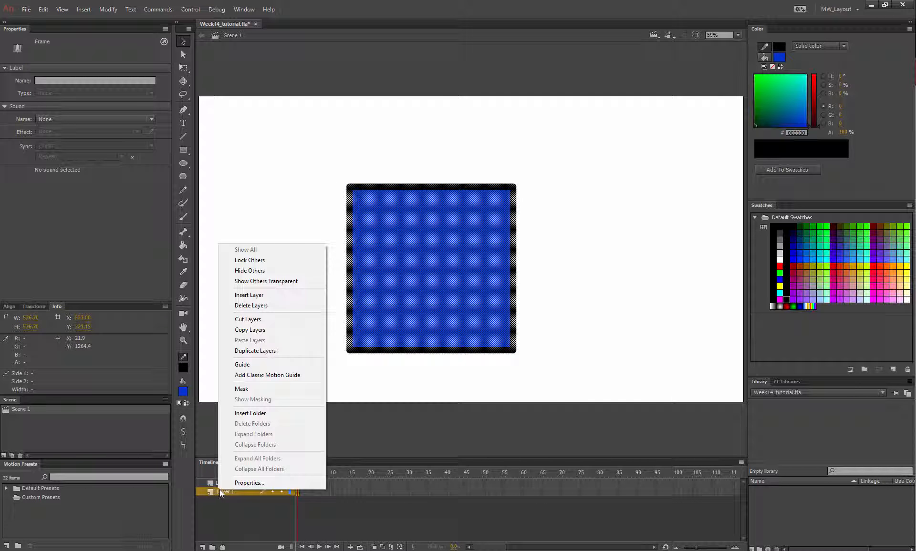
{"action": "left_click", "coordinate": [217, 491]}
{"action": "double_click", "coordinate": [220, 492]}
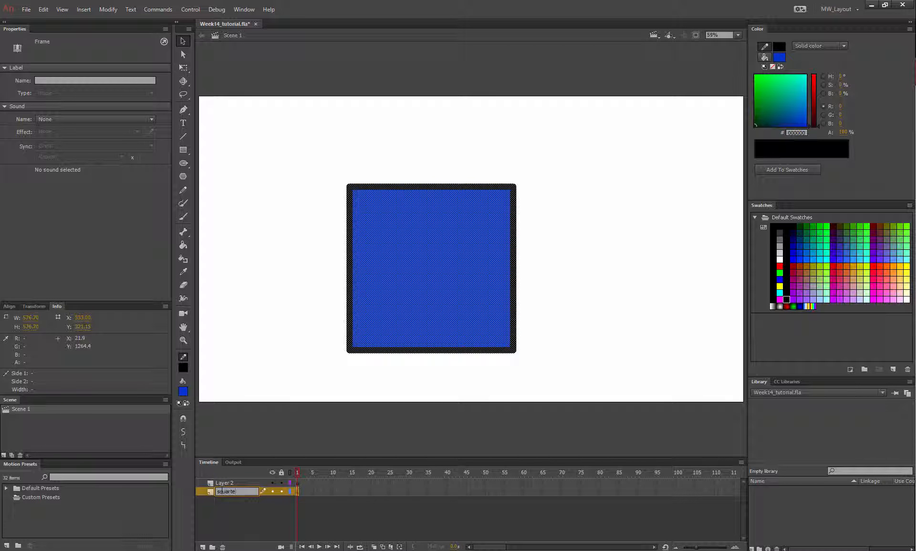
{"action": "key", "text": "Return"}
Step: Rename the new empty layer as circle\
{"action": "left_click", "coordinate": [223, 484]}
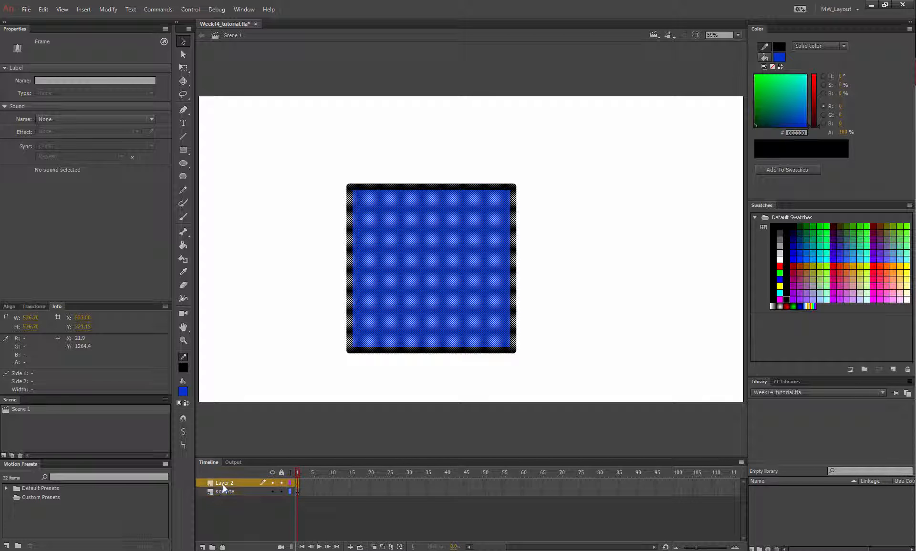
{"action": "right_click", "coordinate": [222, 483]}
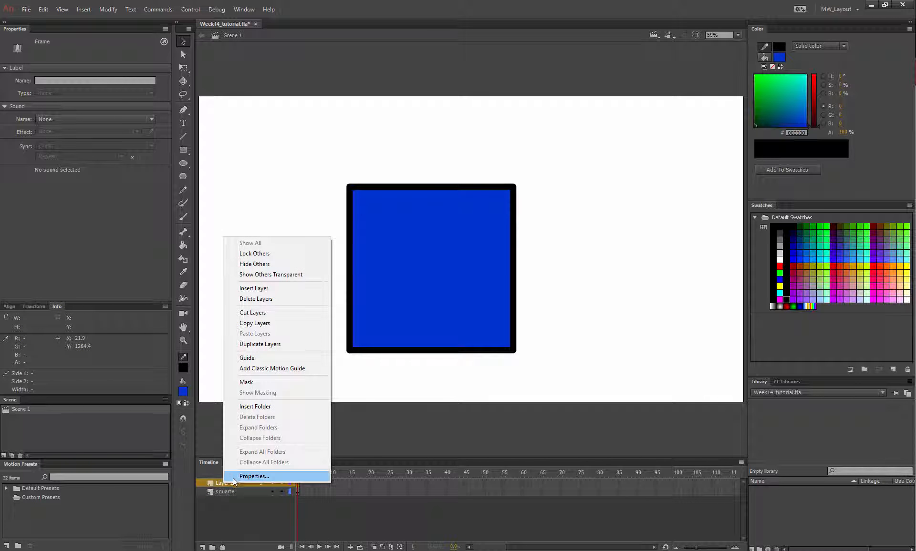
{"action": "double_click", "coordinate": [219, 483]}
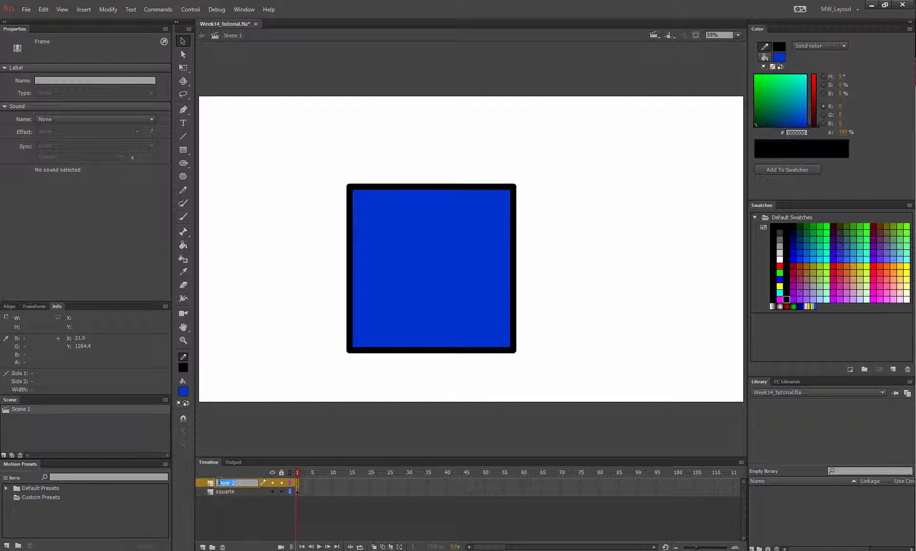
{"action": "type", "text": "circle"}
{"action": "key", "text": "Return"}
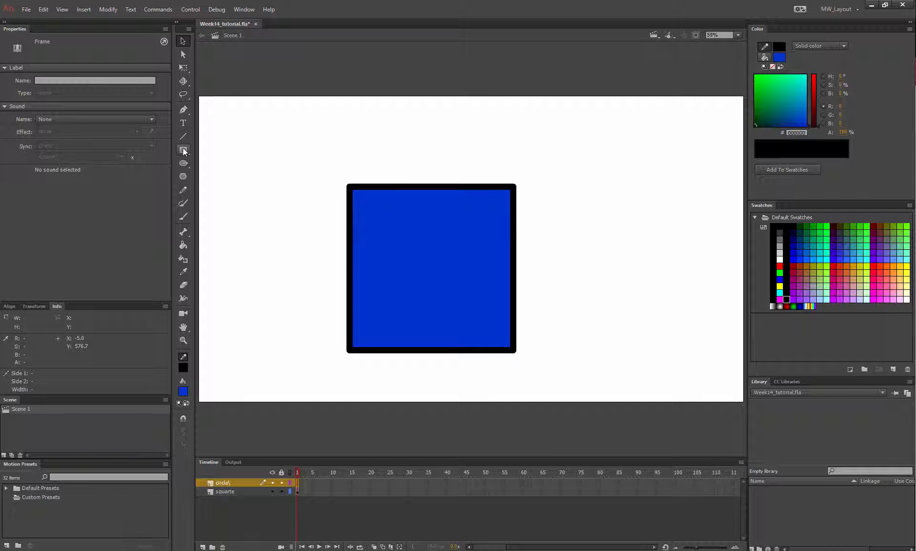
Step: Draw a black-outlined circle about 377 px wide over the blue square with the regular Oval tool, using fill #00FF33
{"action": "left_click", "coordinate": [183, 178]}
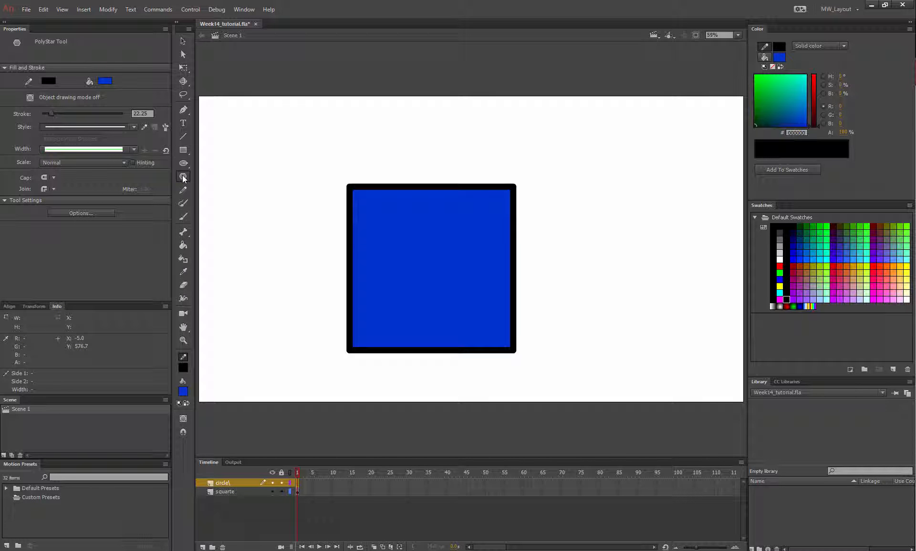
{"action": "left_click_drag", "start_coordinate": [183, 163], "coordinate": [217, 173]}
{"action": "key", "text": "o"}
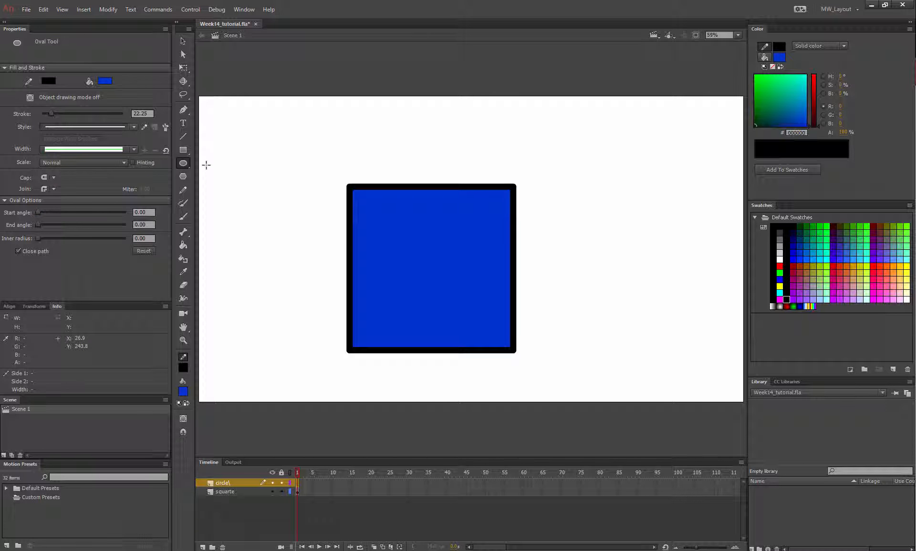
{"action": "left_click", "coordinate": [101, 80]}
{"action": "left_click", "coordinate": [189, 111]}
{"action": "left_click_drag", "start_coordinate": [398, 208], "coordinate": [501, 318]}
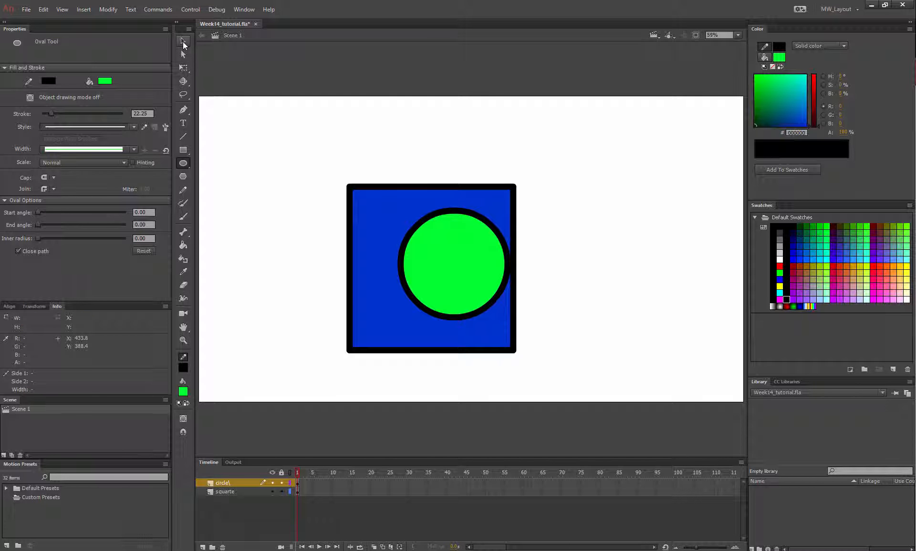
Step: Select the green circle through its own layer and move it out of the blue square to its right
{"action": "left_click", "coordinate": [182, 41]}
{"action": "left_click_drag", "start_coordinate": [373, 179], "coordinate": [567, 356]}
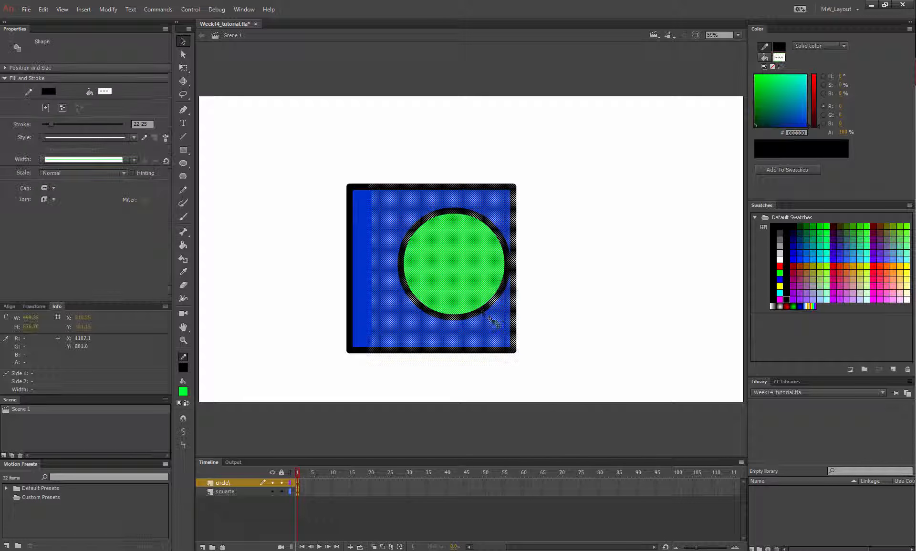
{"action": "left_click", "coordinate": [548, 304]}
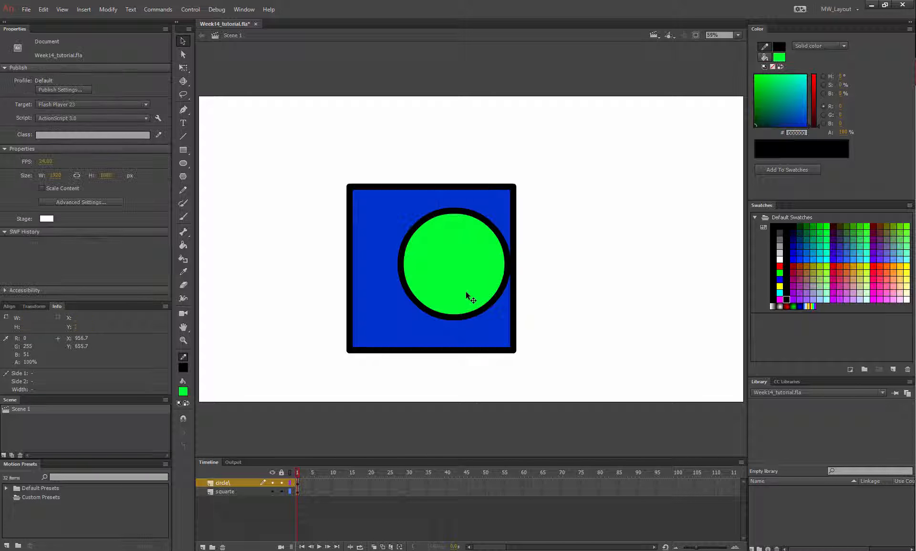
{"action": "left_click", "coordinate": [282, 493]}
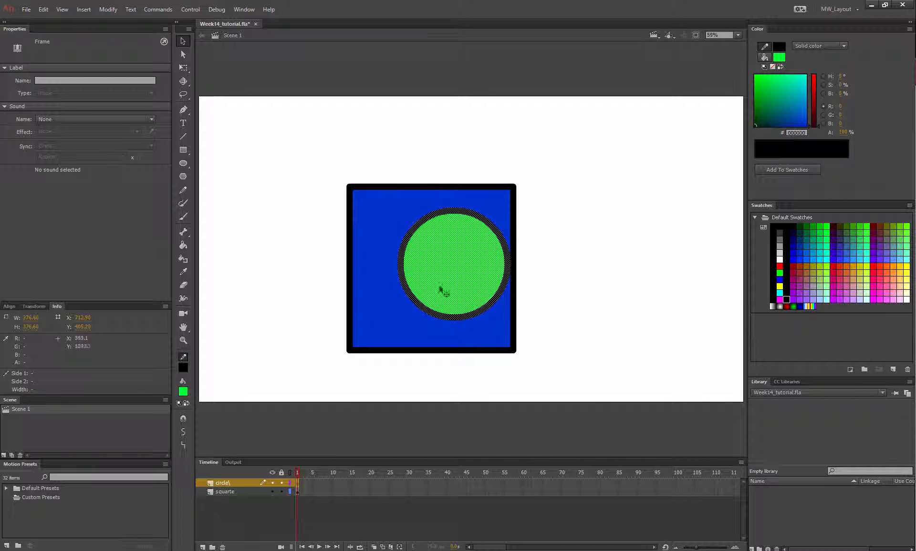
{"action": "left_click_drag", "start_coordinate": [446, 272], "coordinate": [598, 278]}
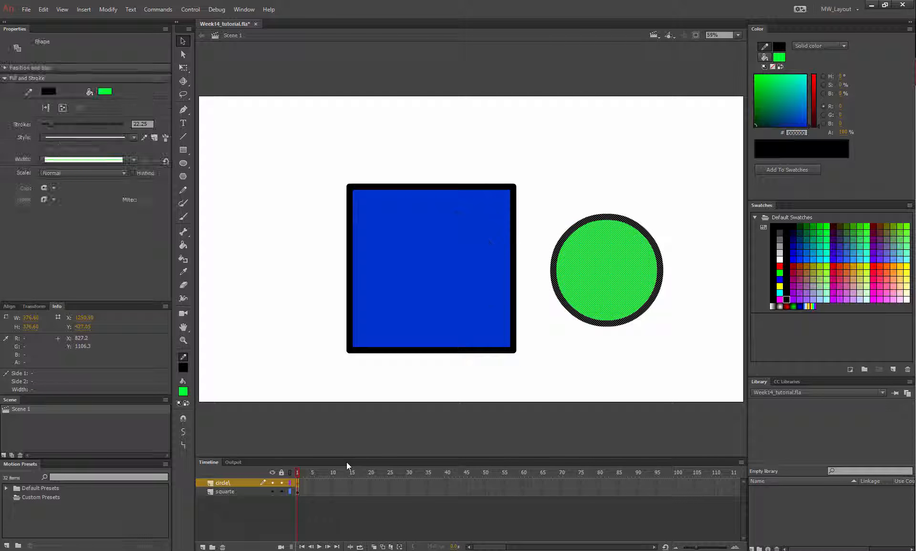
Step: Select the contents of the squarte layer and move the blue square behind the green circle, then make the circle's layer active again
{"action": "left_click", "coordinate": [297, 493]}
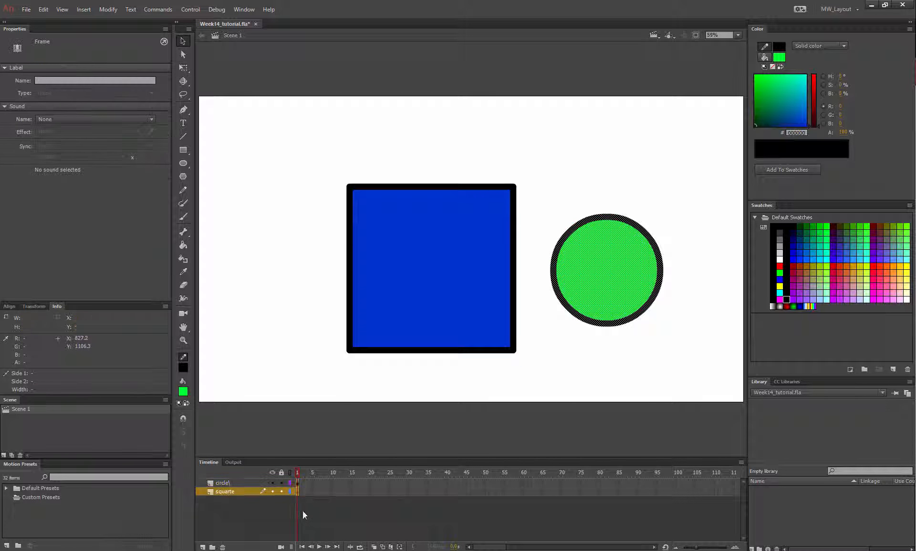
{"action": "left_click_drag", "start_coordinate": [433, 272], "coordinate": [604, 269]}
{"action": "left_click", "coordinate": [305, 524]}
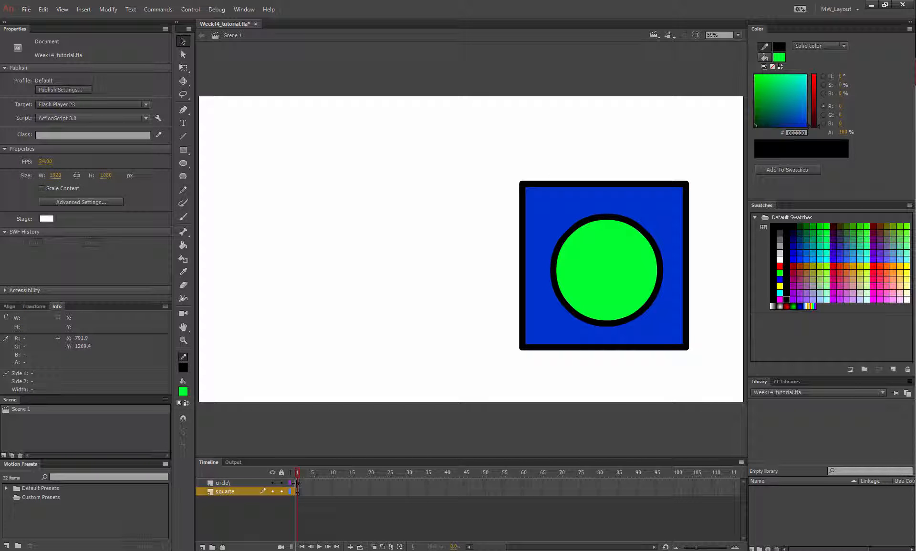
{"action": "left_click", "coordinate": [297, 483]}
{"action": "left_click", "coordinate": [316, 511]}
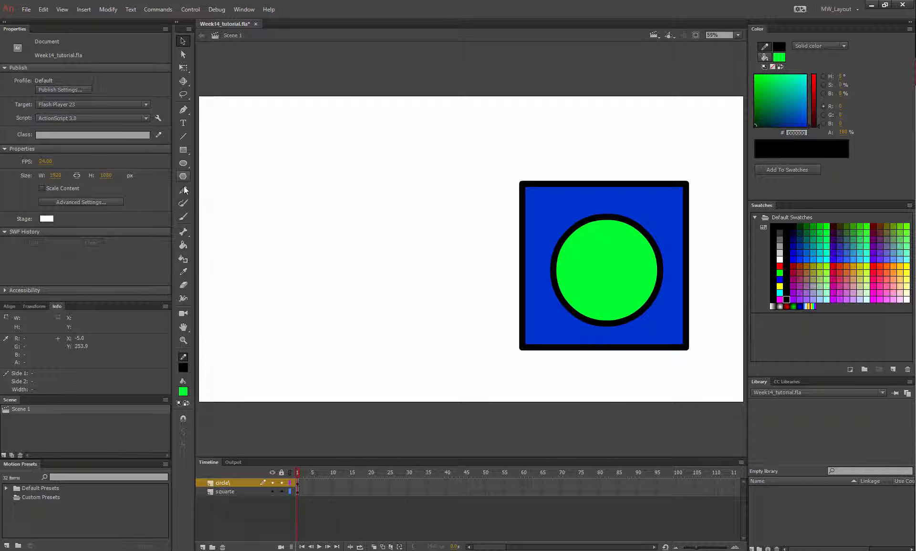
Step: Turn on Object Drawing mode for the drawing tools and switch to the Rectangle tool
{"action": "left_click", "coordinate": [184, 218]}
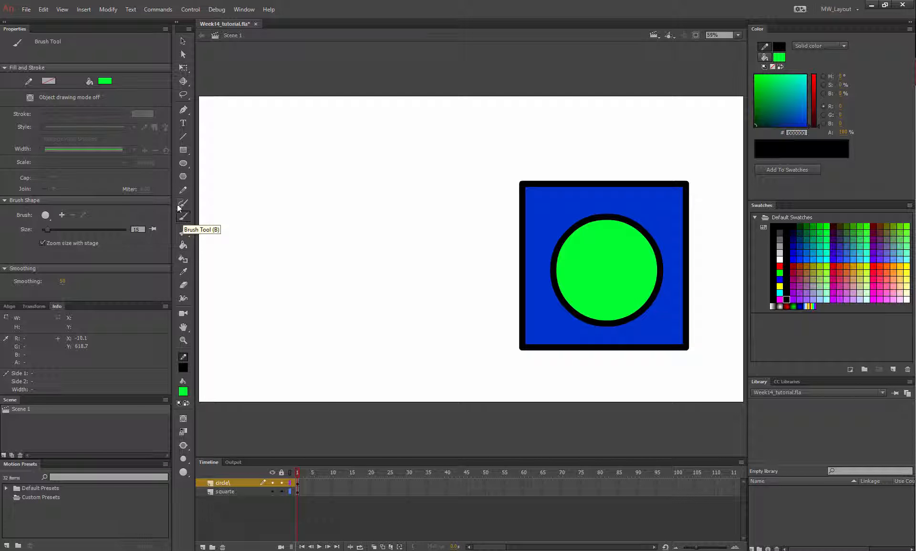
{"action": "left_click", "coordinate": [183, 419]}
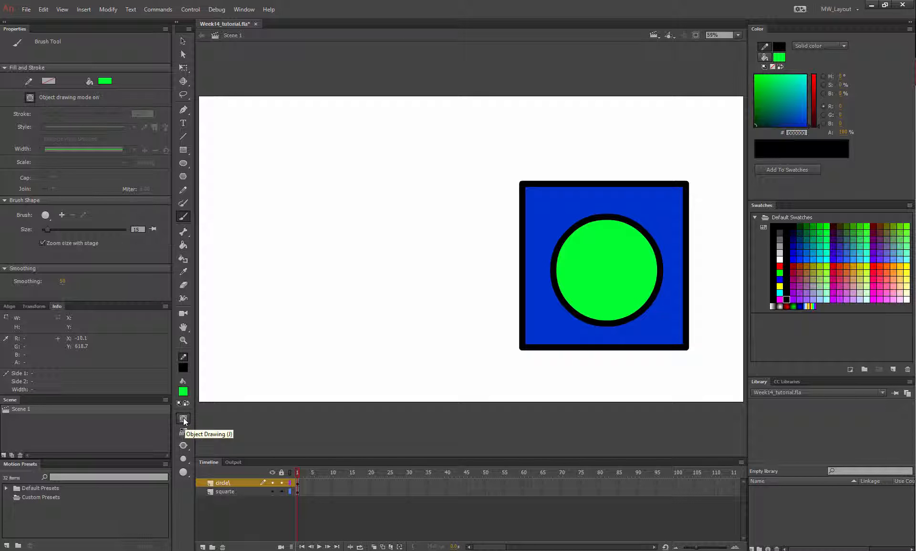
{"action": "left_click", "coordinate": [184, 149]}
Step: Add a layer directly above the squarte layer and name it object drawing
{"action": "left_click", "coordinate": [256, 493]}
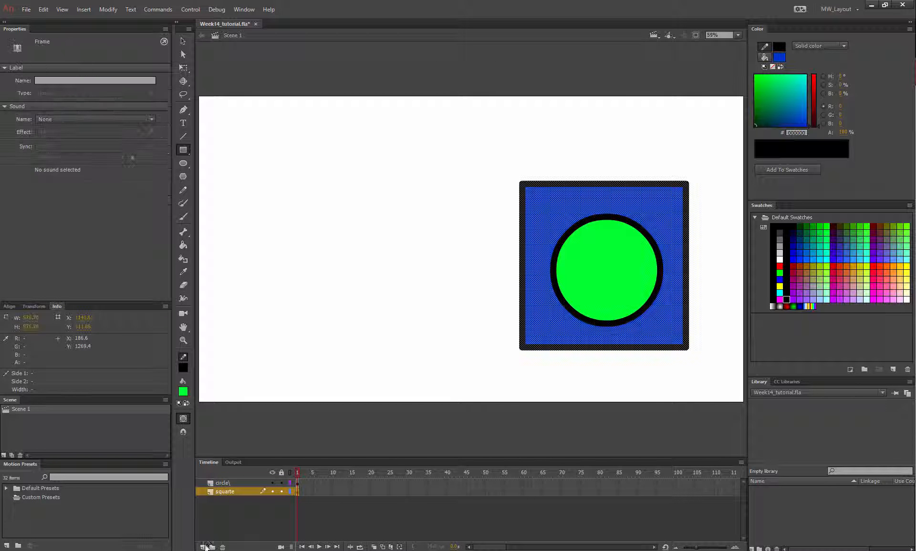
{"action": "left_click", "coordinate": [203, 547]}
{"action": "double_click", "coordinate": [231, 491]}
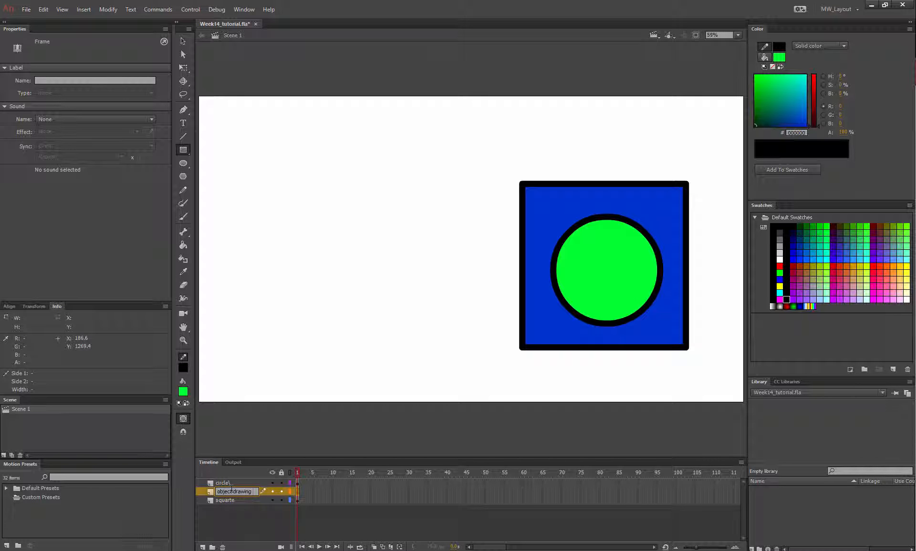
{"action": "type", "text": "object drawing"}
{"action": "key", "text": "Return"}
Step: Draw a green square about 499 px wide to the left of the blue square, using the Rectangle tool in Object Drawing mode
{"action": "left_click", "coordinate": [185, 149]}
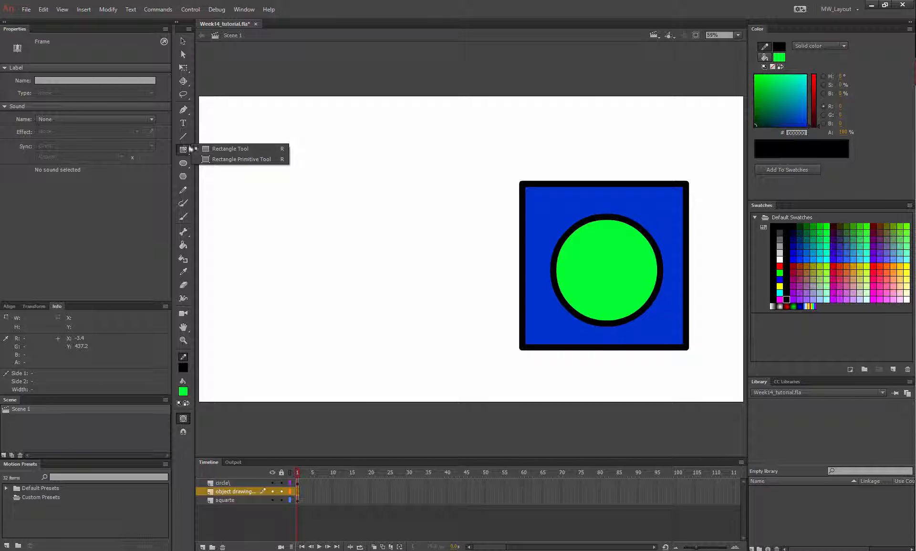
{"action": "left_click", "coordinate": [231, 149]}
{"action": "left_click_drag", "start_coordinate": [257, 188], "coordinate": [402, 333]}
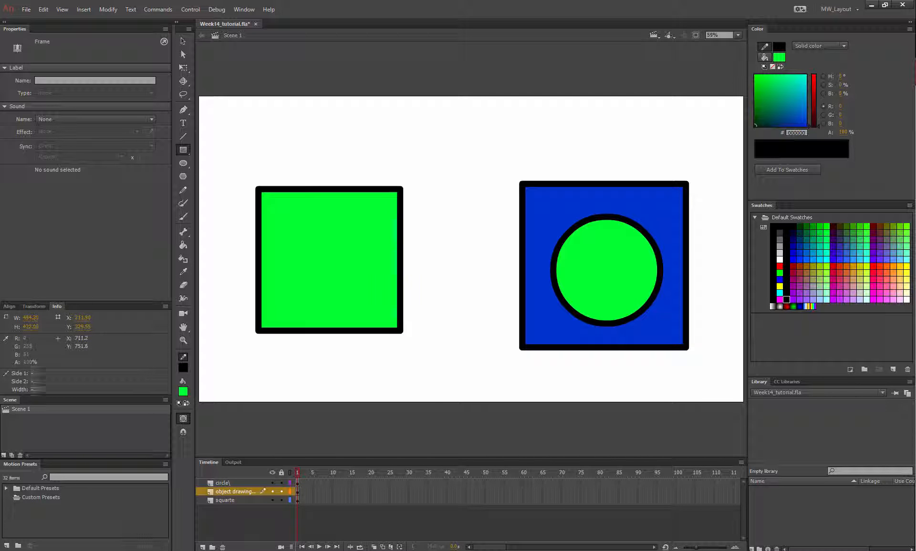
Step: Draw a black-outlined circle about 303 px wide inside the green square with the Oval tool, using fill #330000
{"action": "left_click", "coordinate": [183, 163]}
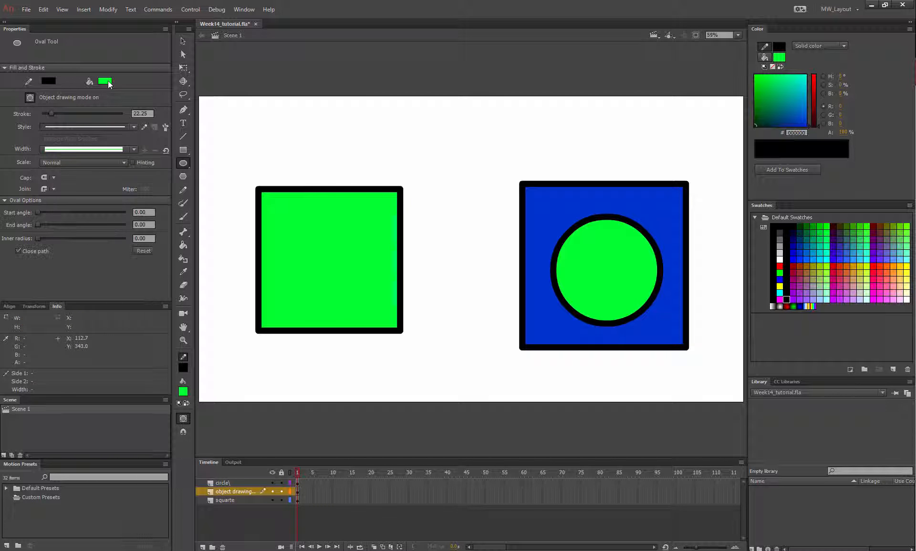
{"action": "left_click", "coordinate": [106, 81]}
{"action": "left_click", "coordinate": [197, 111]}
{"action": "left_click_drag", "start_coordinate": [307, 220], "coordinate": [395, 311]}
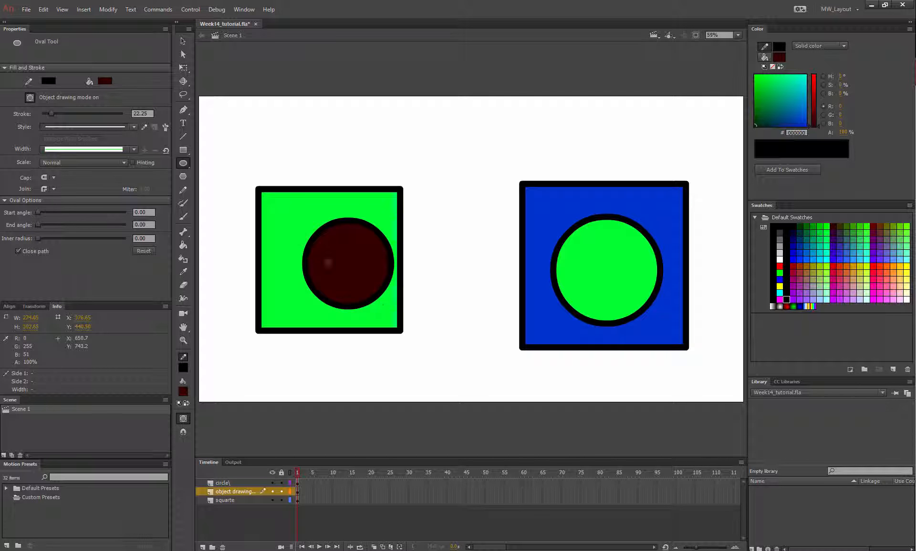
Step: Move the dark red circle slightly left to about the centre of the green square
{"action": "left_click", "coordinate": [184, 42]}
{"action": "left_click", "coordinate": [357, 270]}
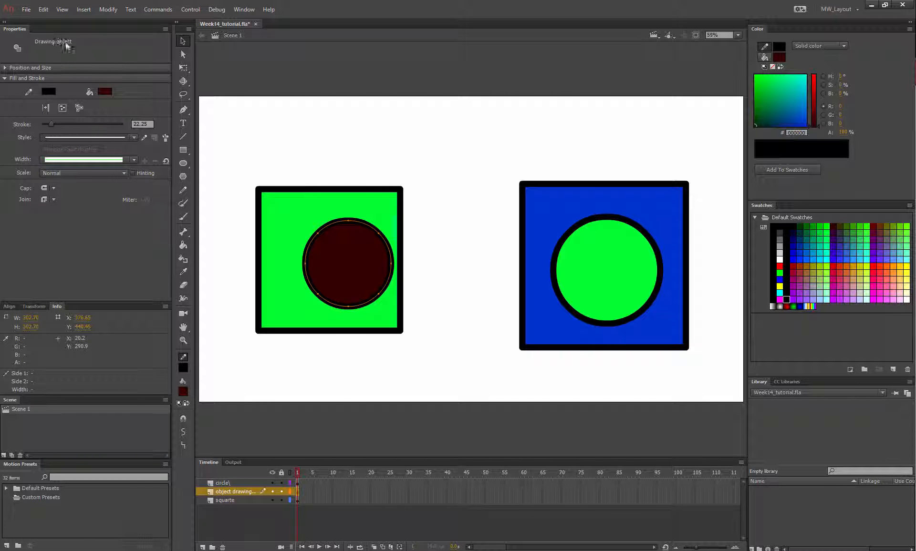
{"action": "mouse_move", "coordinate": [367, 270]}
{"action": "left_mouse_down"}
{"action": "mouse_move", "coordinate": [410, 149]}
{"action": "mouse_move", "coordinate": [353, 248]}
{"action": "mouse_move", "coordinate": [361, 273]}
{"action": "left_mouse_up"}
Step: Select the blue square, green circle and green square in turn to compare their object types
{"action": "left_click", "coordinate": [563, 205]}
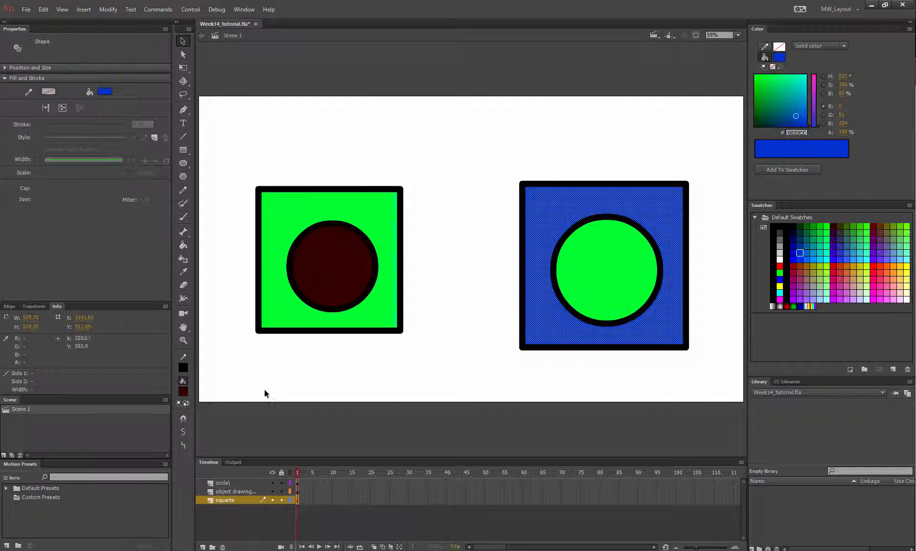
{"action": "double_click", "coordinate": [609, 300]}
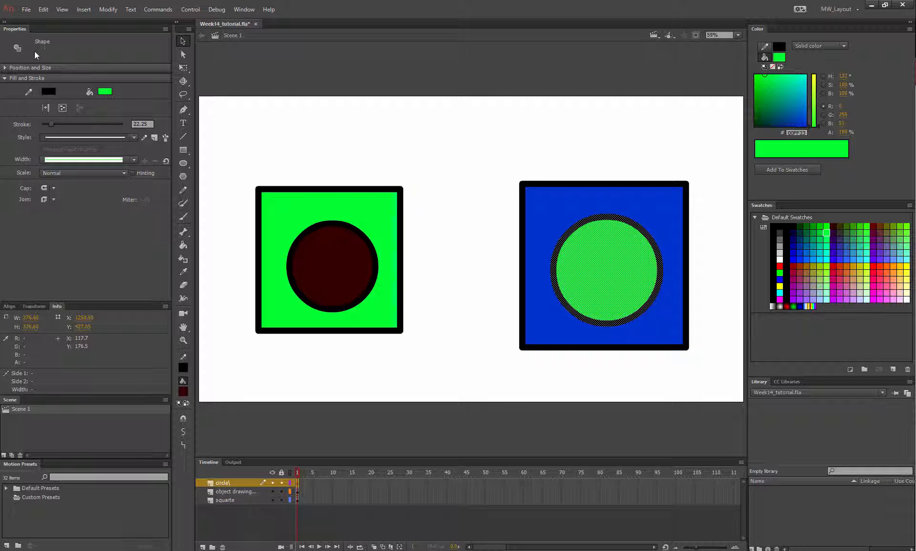
{"action": "left_click", "coordinate": [336, 208]}
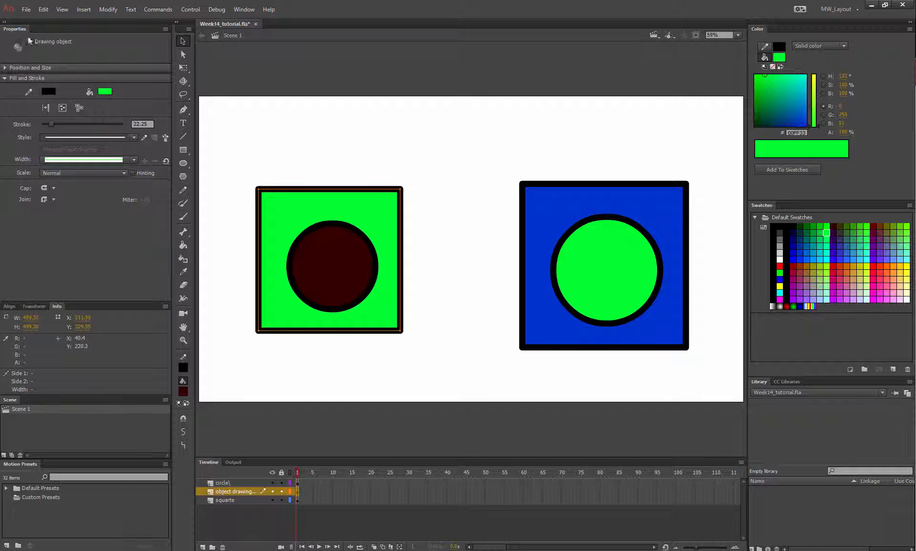
{"action": "left_click", "coordinate": [580, 261]}
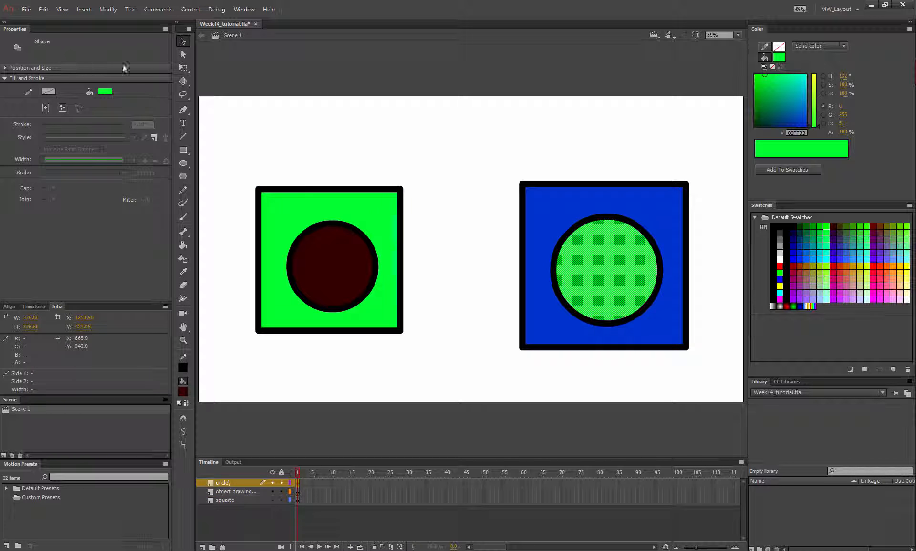
Step: Deselect the green circle's fill and bend the circle's top edge downward into a crescent
{"action": "left_click", "coordinate": [598, 139]}
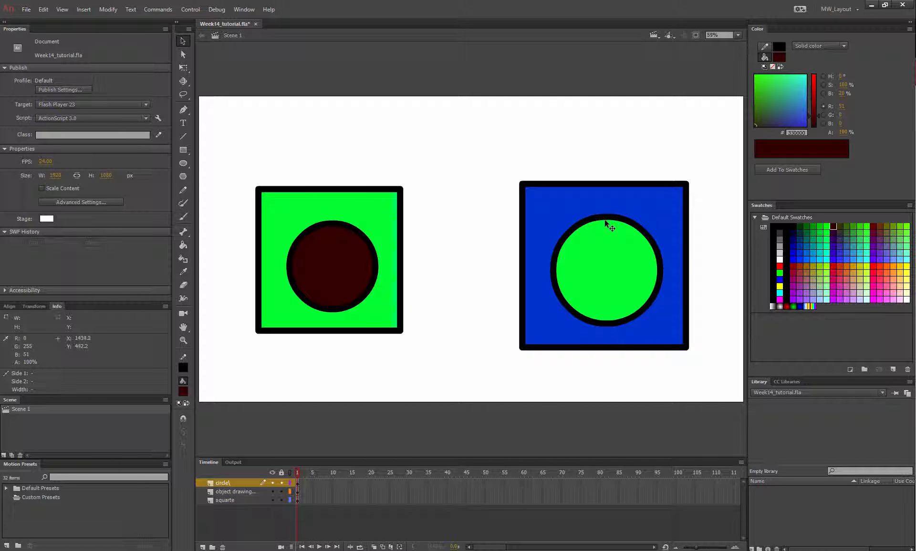
{"action": "left_click_drag", "start_coordinate": [605, 218], "coordinate": [616, 295]}
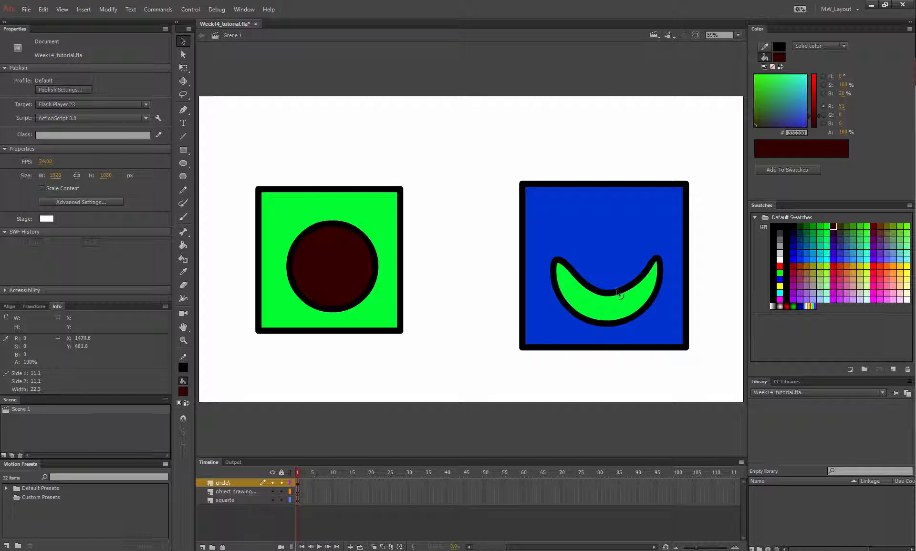